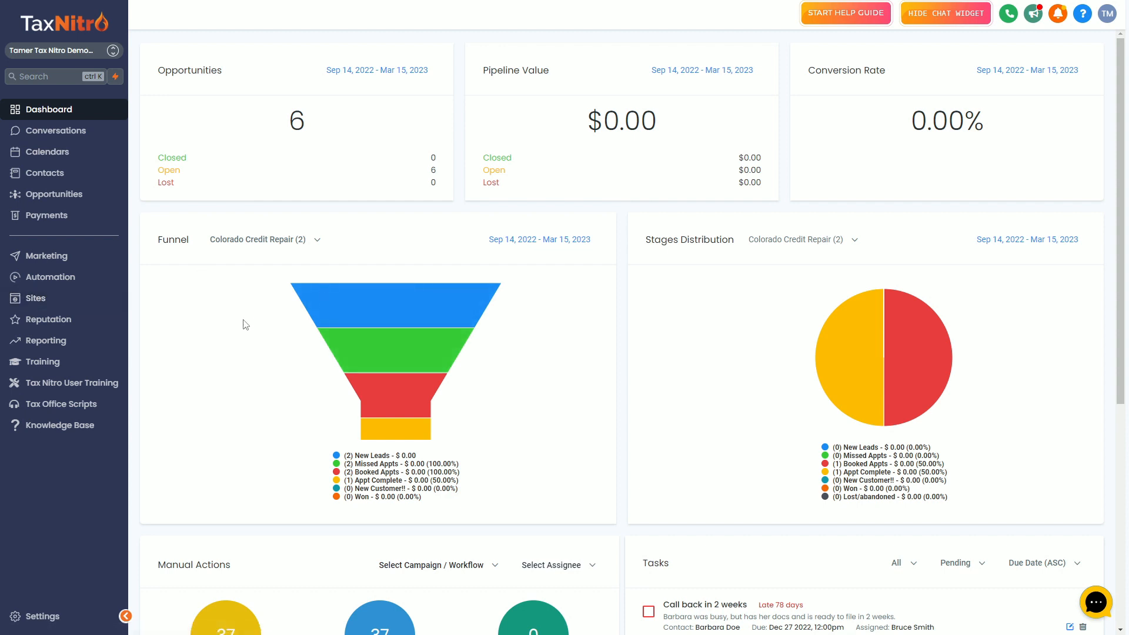
Create a new funnel under Sites named "Bookkeeping Capture Page"
click(50, 184)
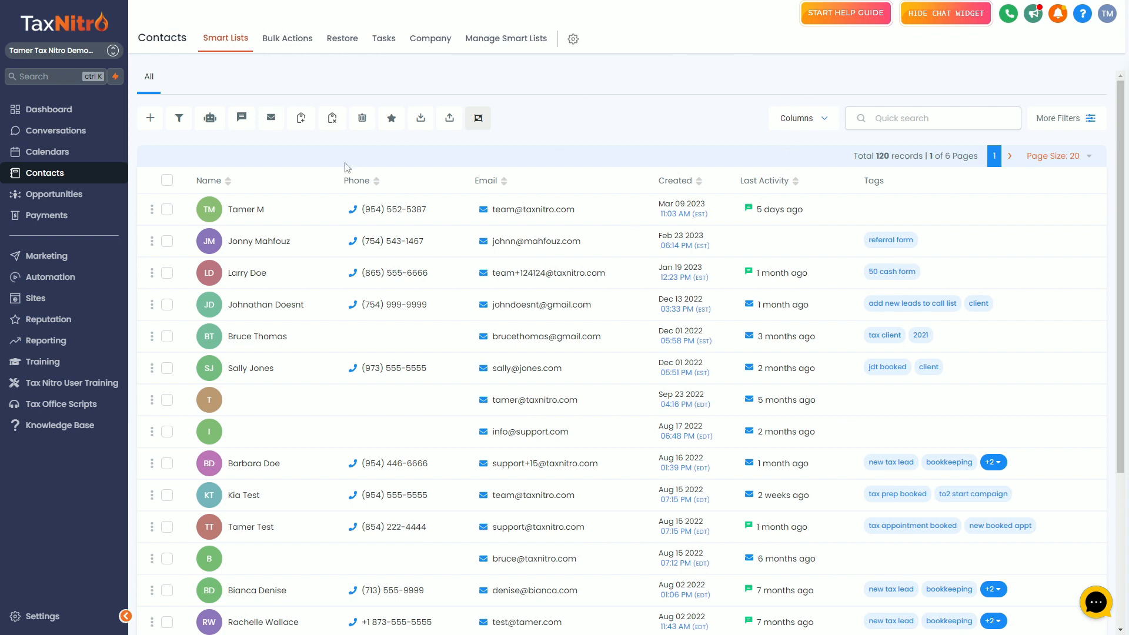
click(57, 307)
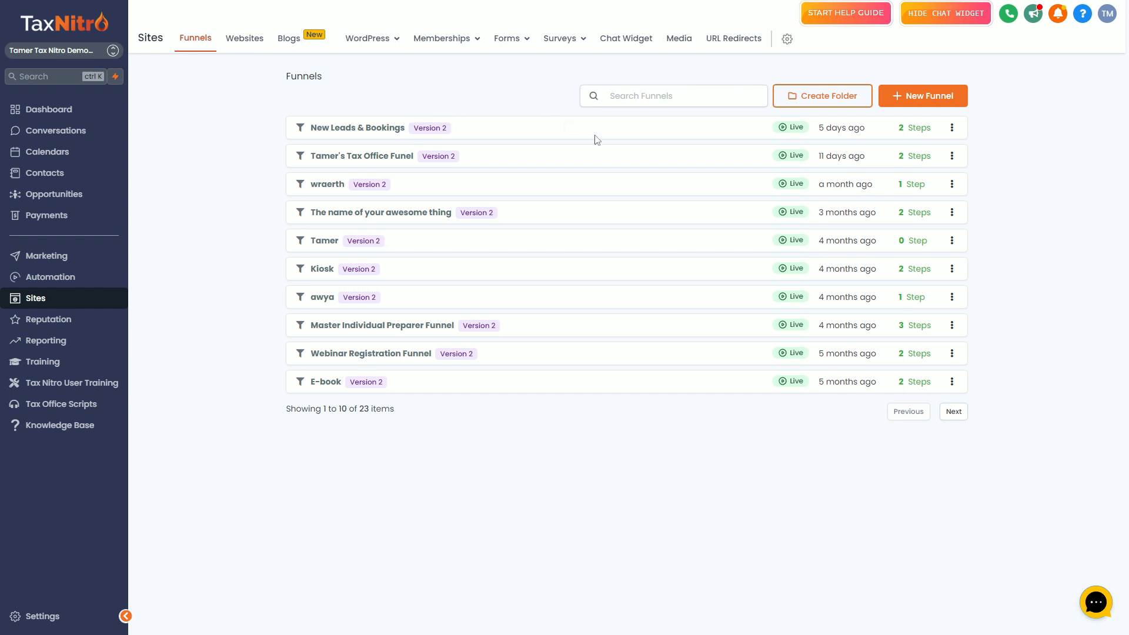
click(914, 97)
click(630, 91)
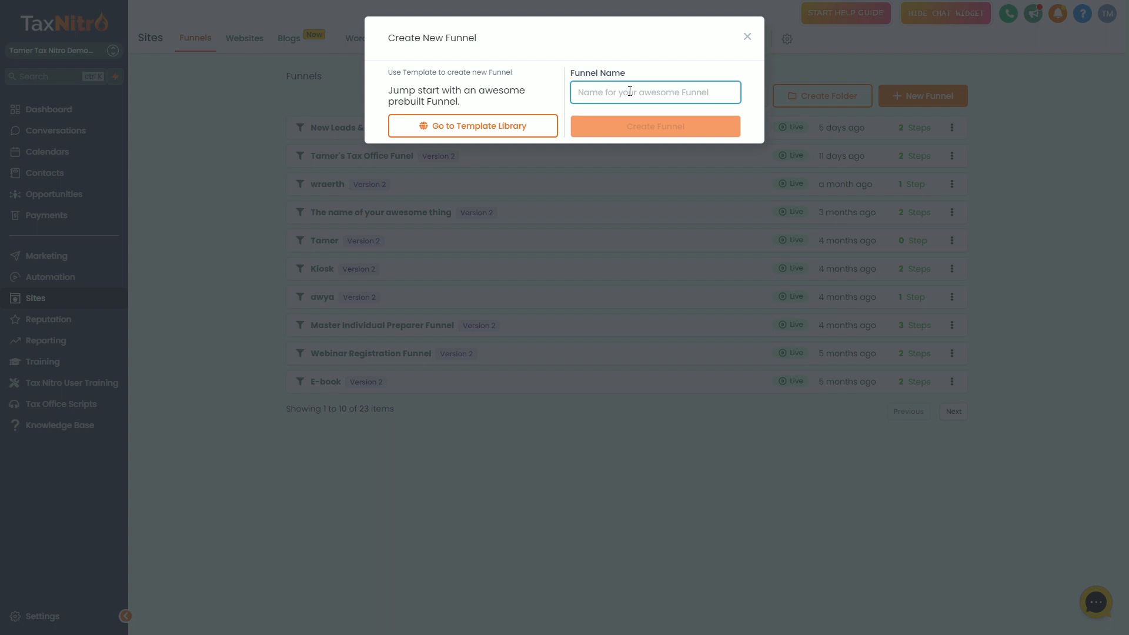
text(Bookkeeping Capture Page)
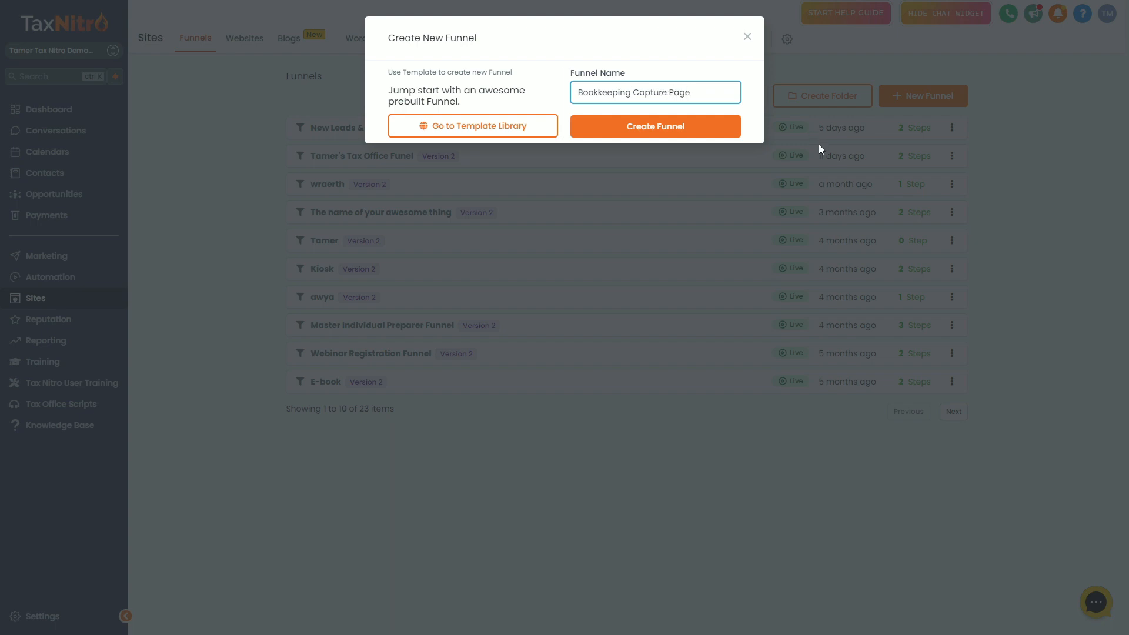
click(708, 126)
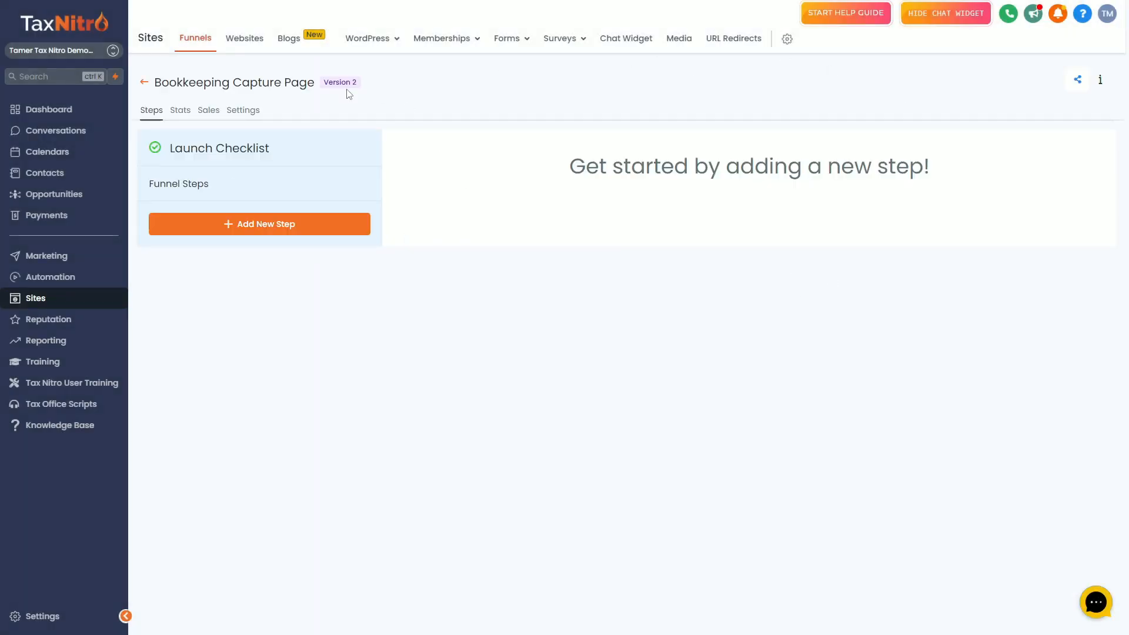
Add a funnel step named "Capture Page" with the path "/startbookkeeping"
click(256, 227)
click(473, 96)
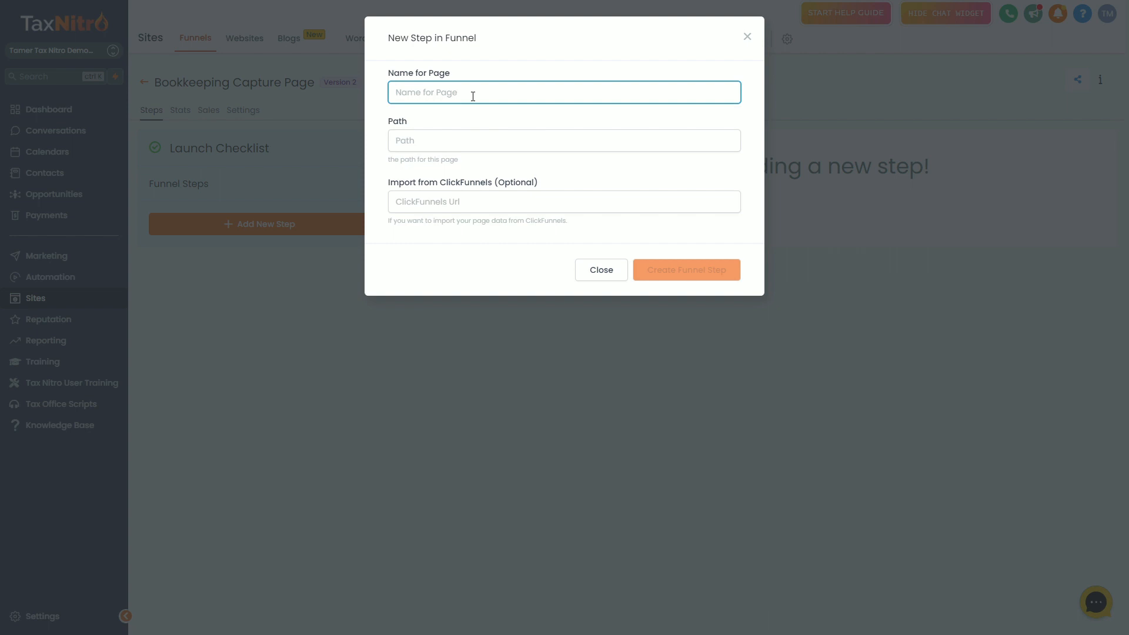
text(Capture)
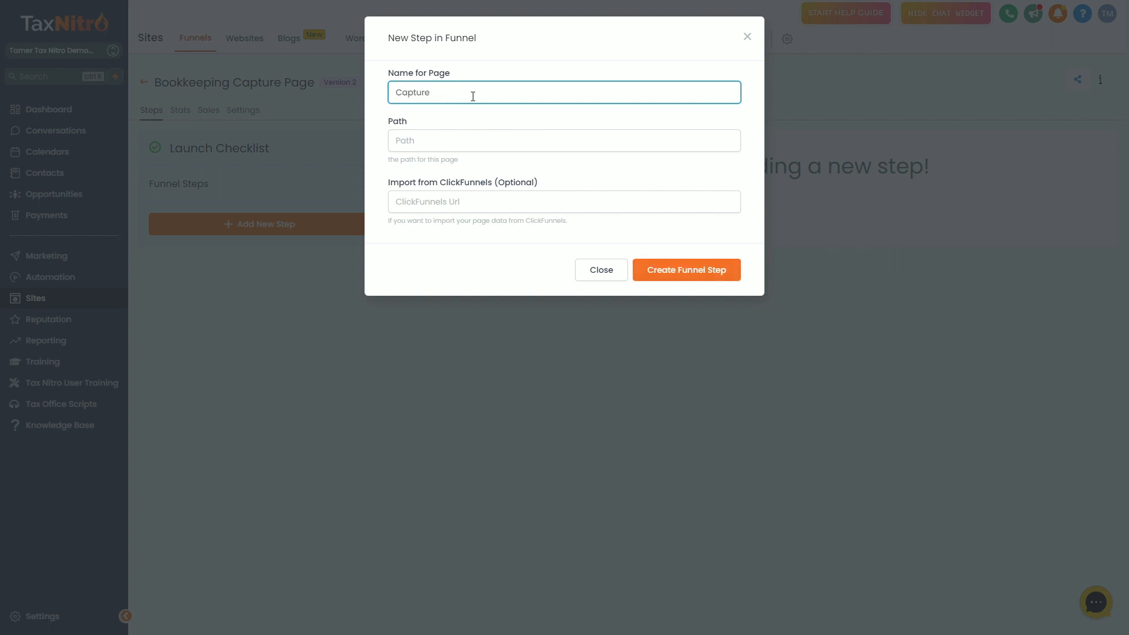
text( Page)
key(Tab)
text(/)
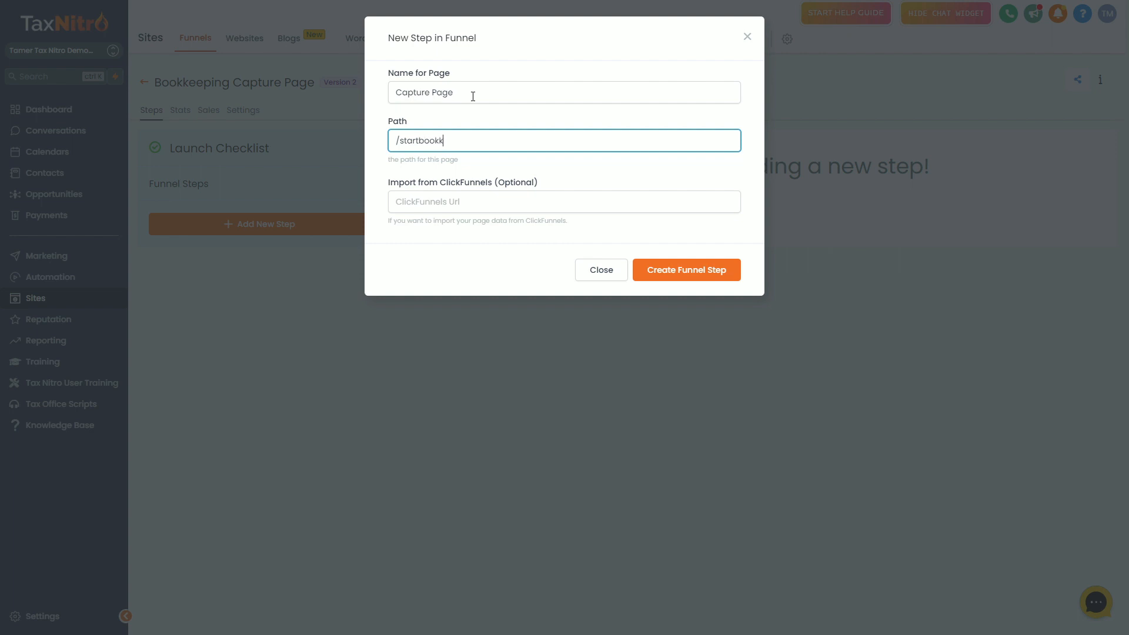
drag(474, 141, 383, 152)
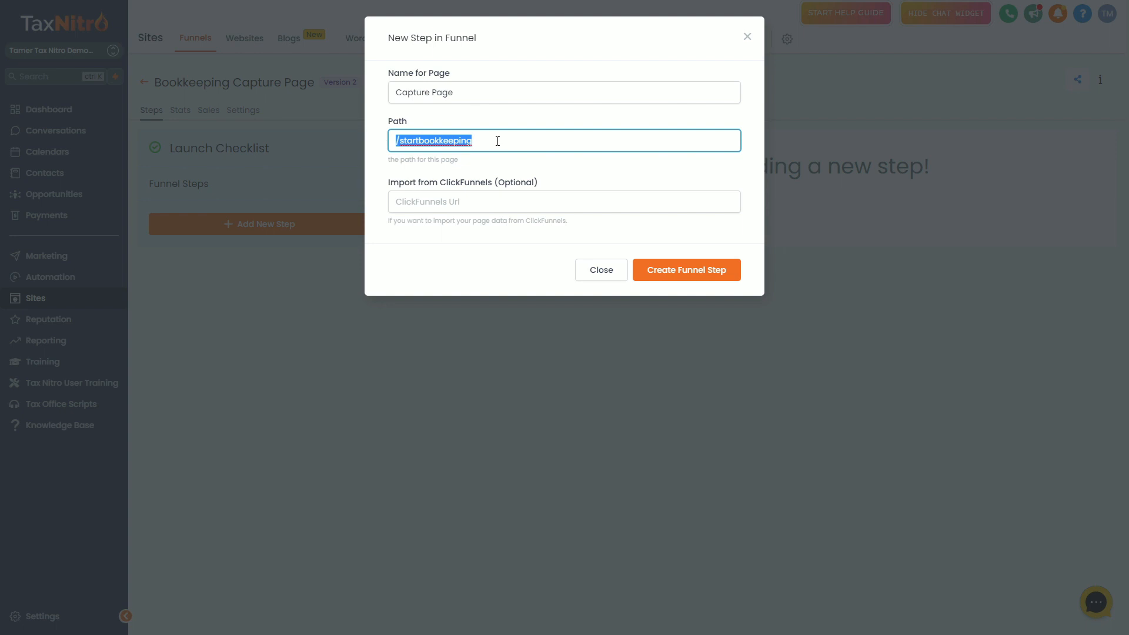
click(663, 269)
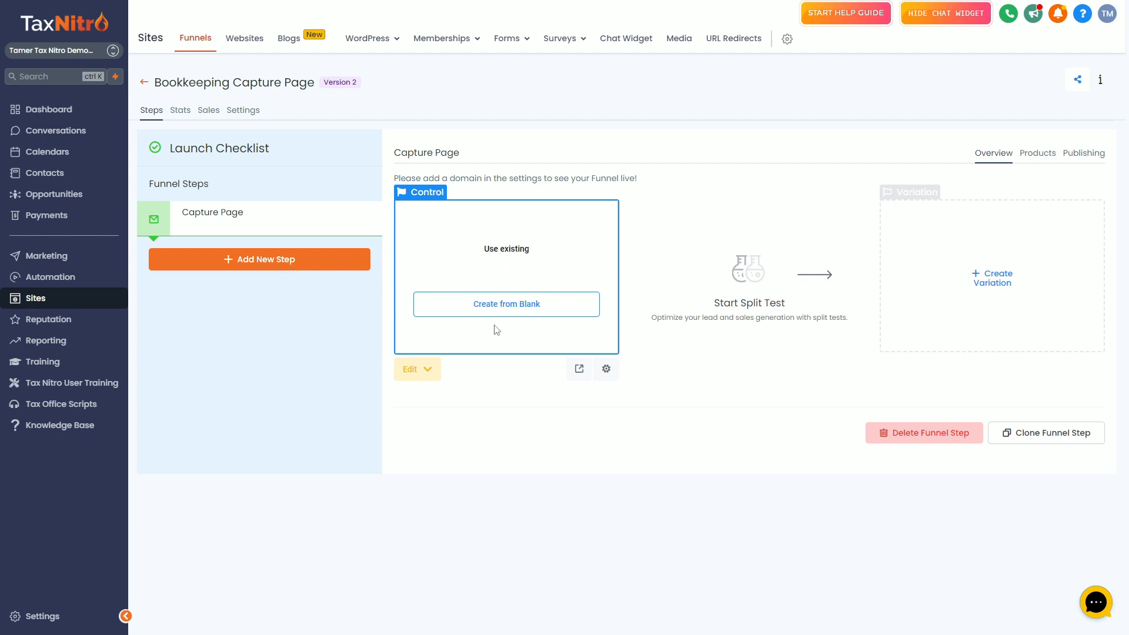
Create the Capture Page's control version from blank and add a full-width section to it
click(504, 305)
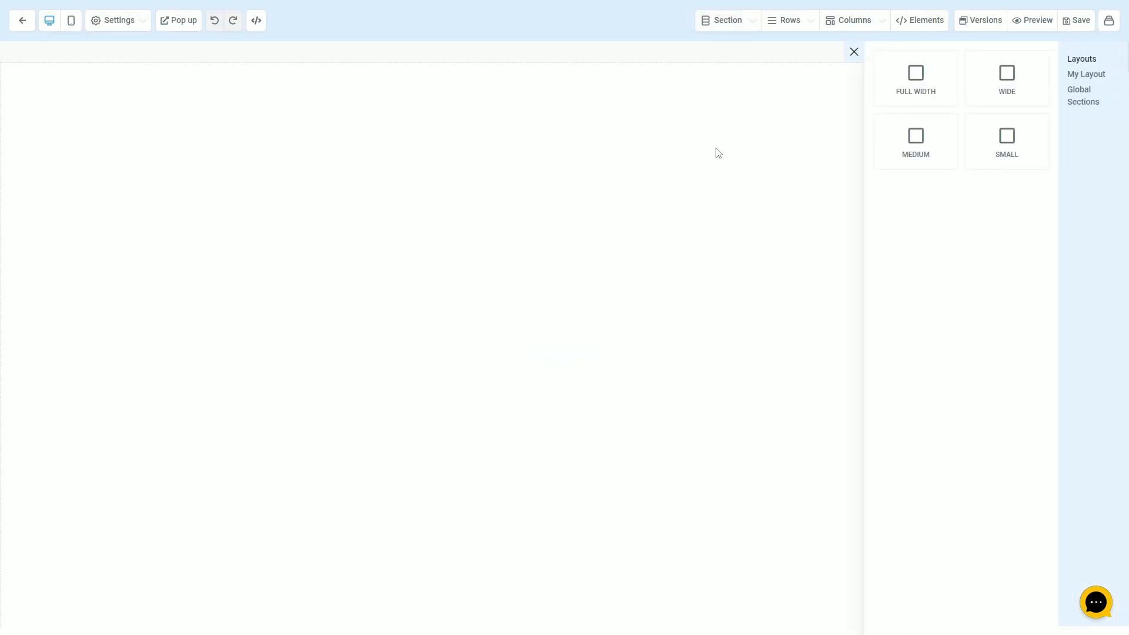
click(854, 52)
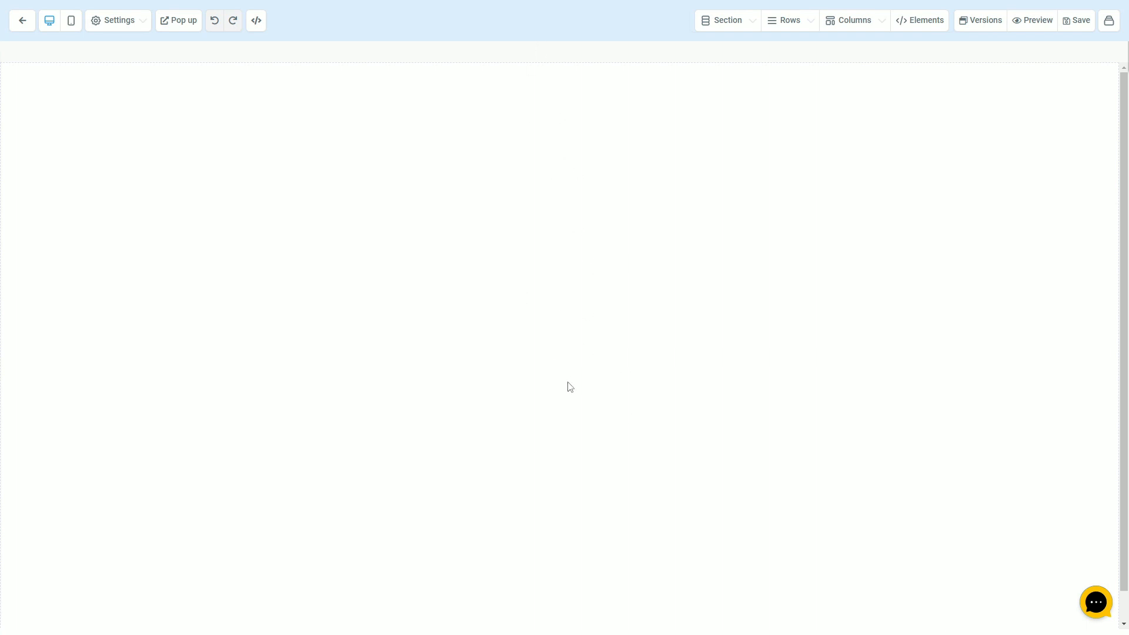
click(725, 23)
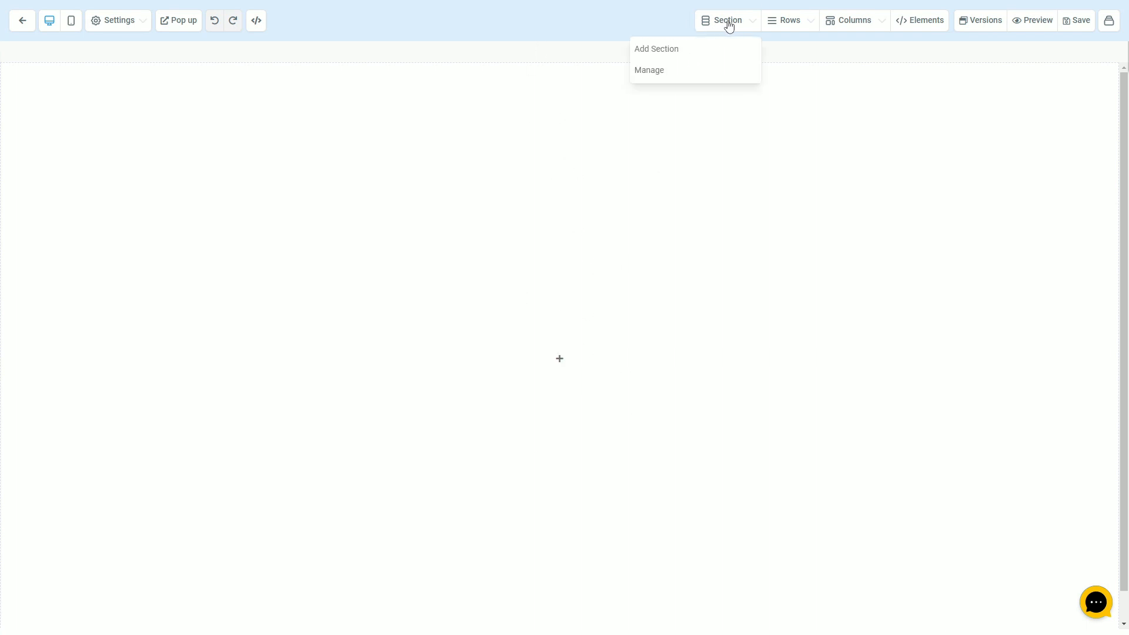
click(675, 54)
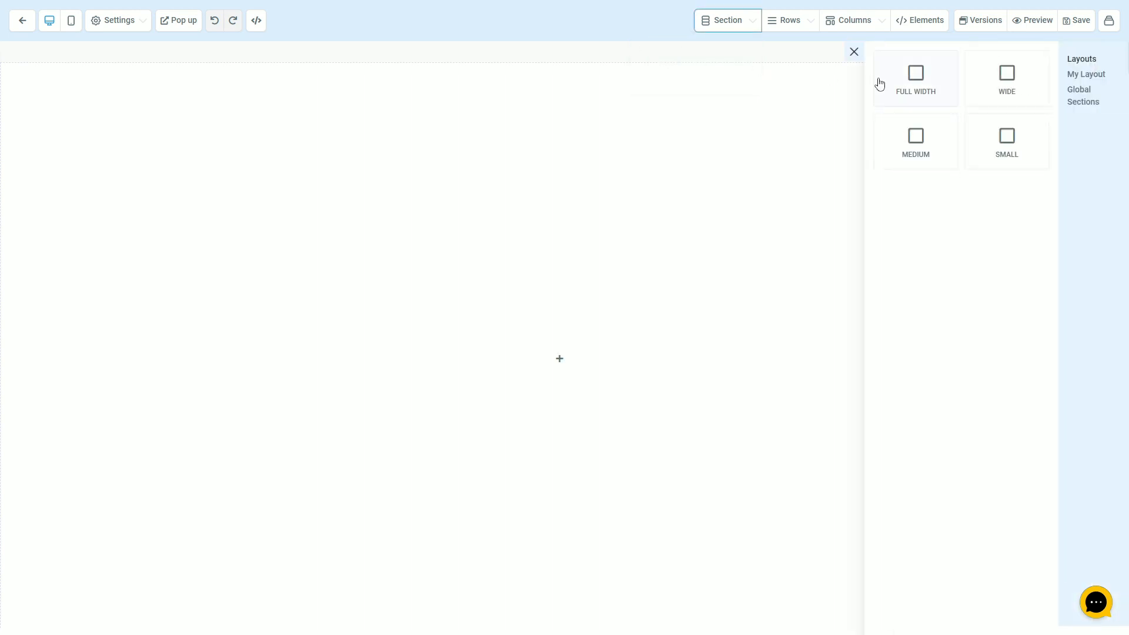
drag(917, 85, 647, 108)
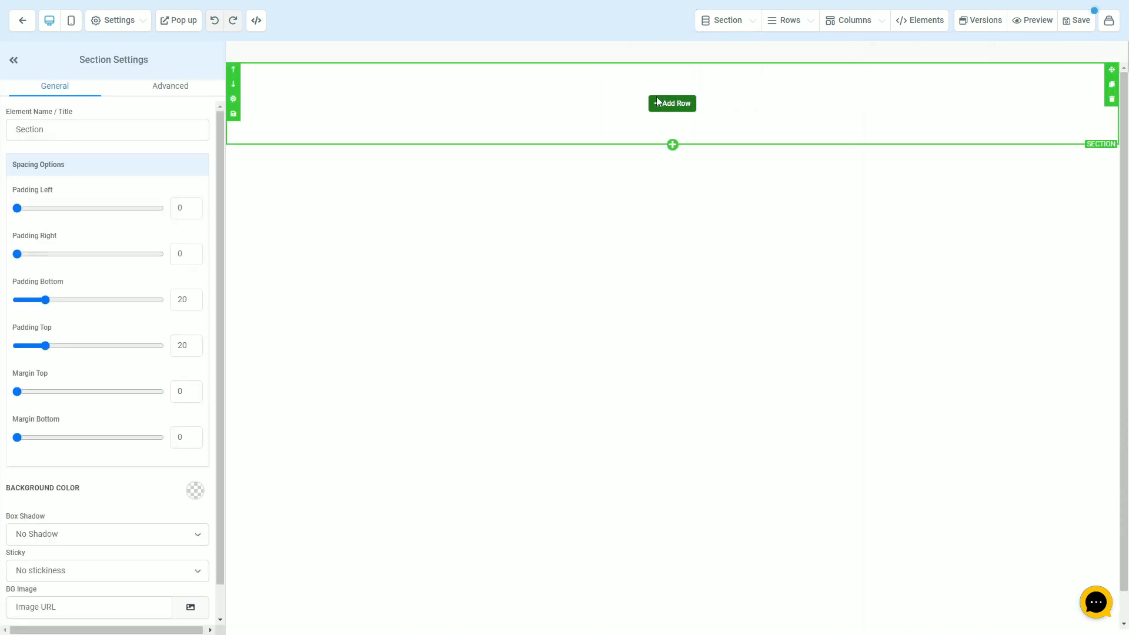
Add a wide section below the full-width section and delete it again
click(718, 30)
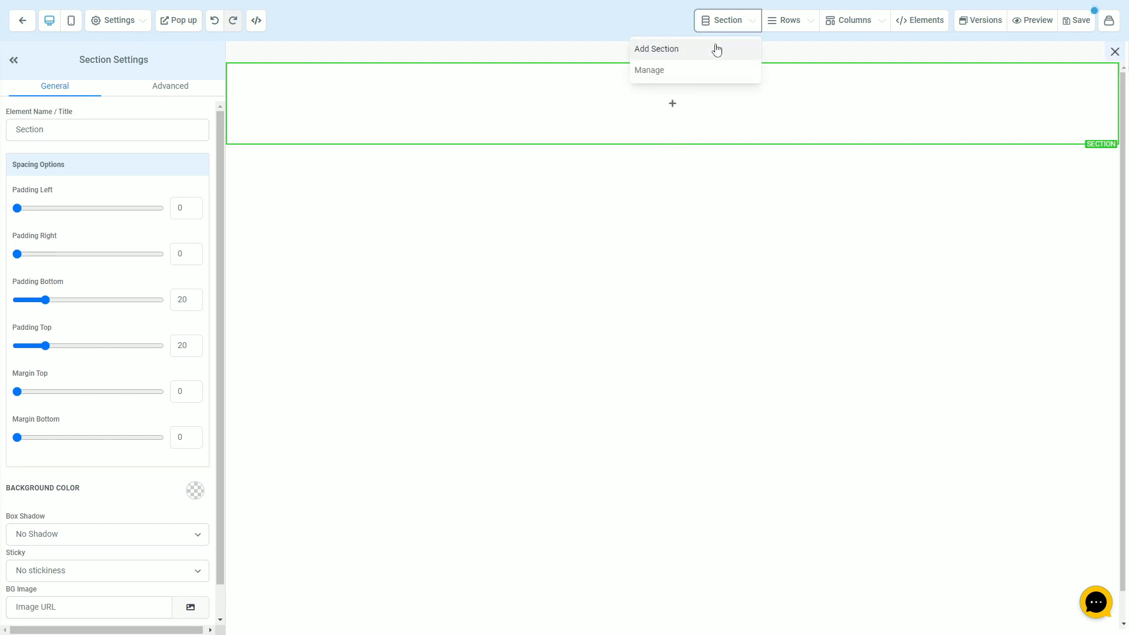
click(715, 48)
drag(1006, 79, 619, 177)
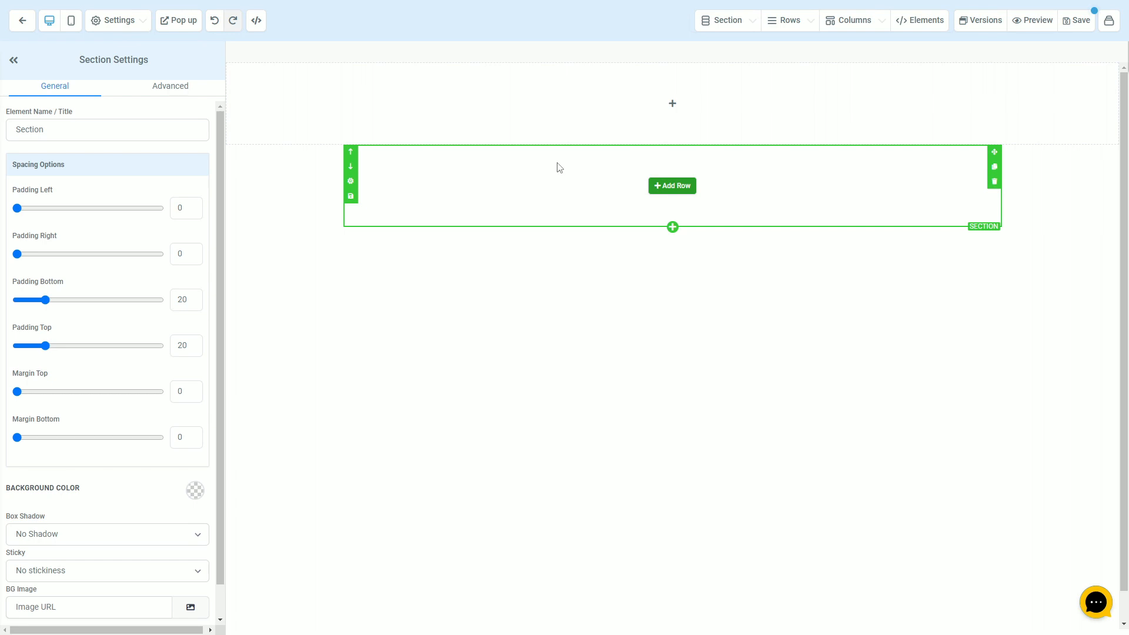
click(994, 181)
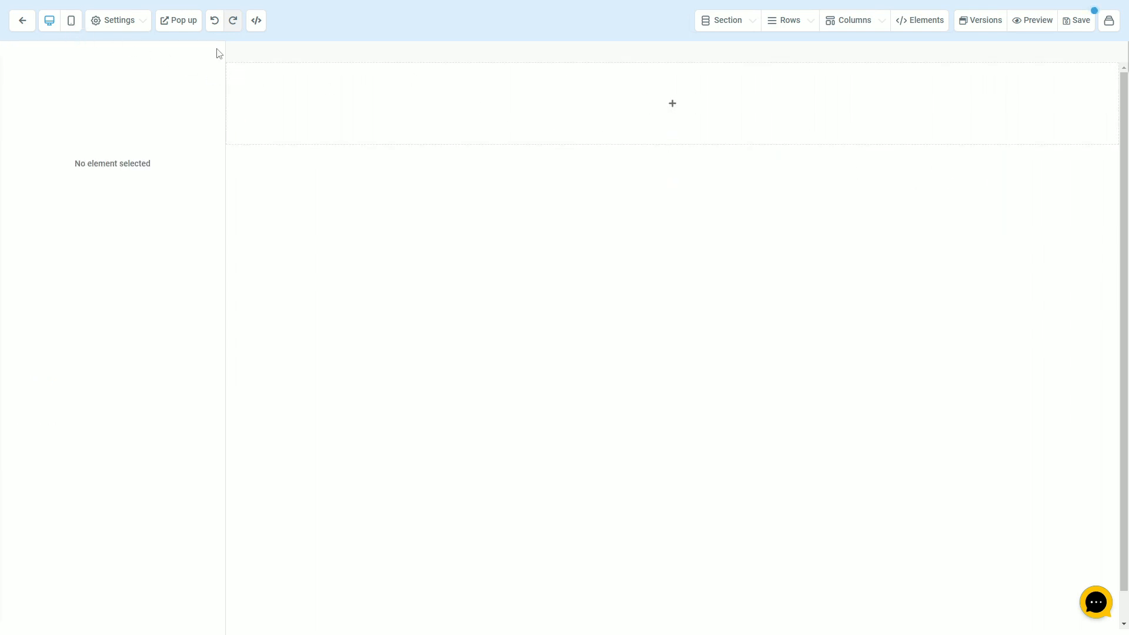
Add a one-column row to the full-width section and place an image element in it
click(526, 123)
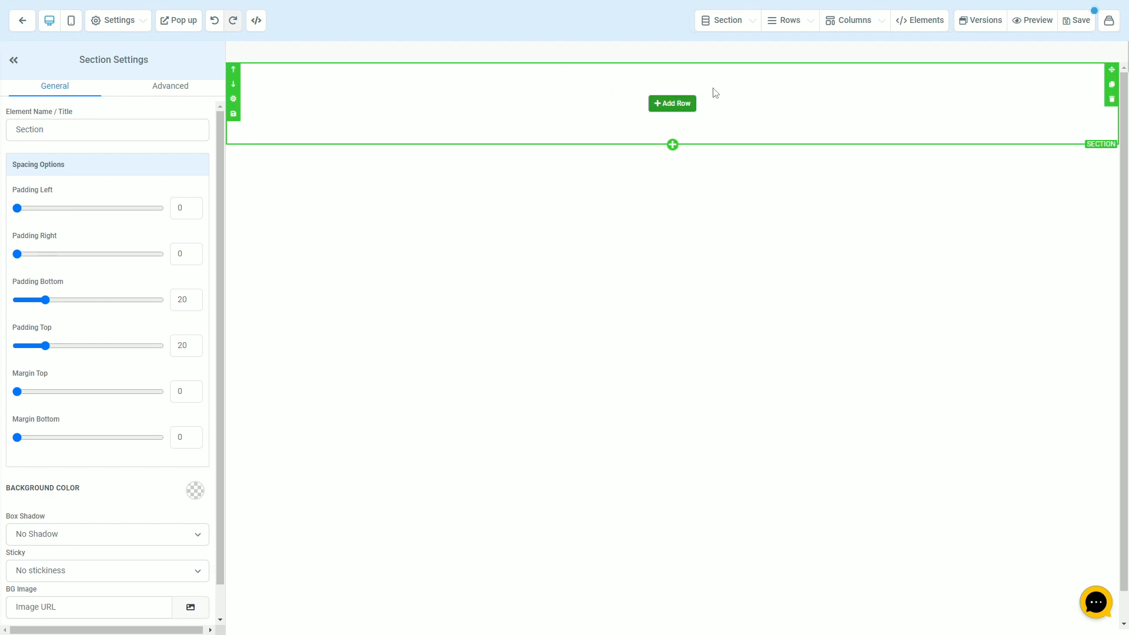
click(672, 104)
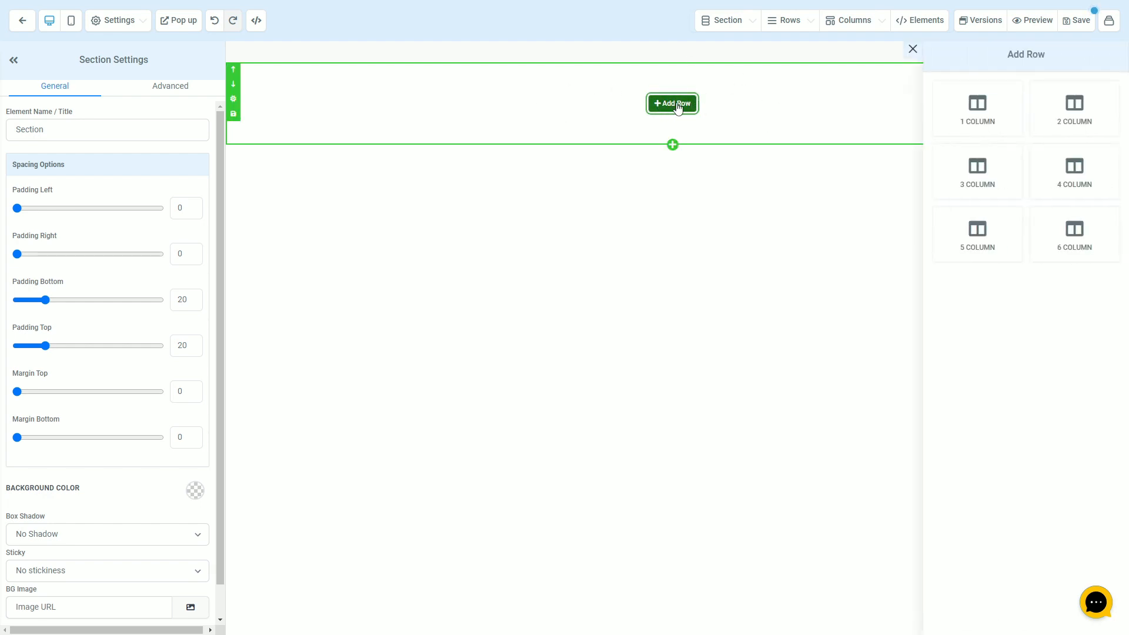
click(971, 128)
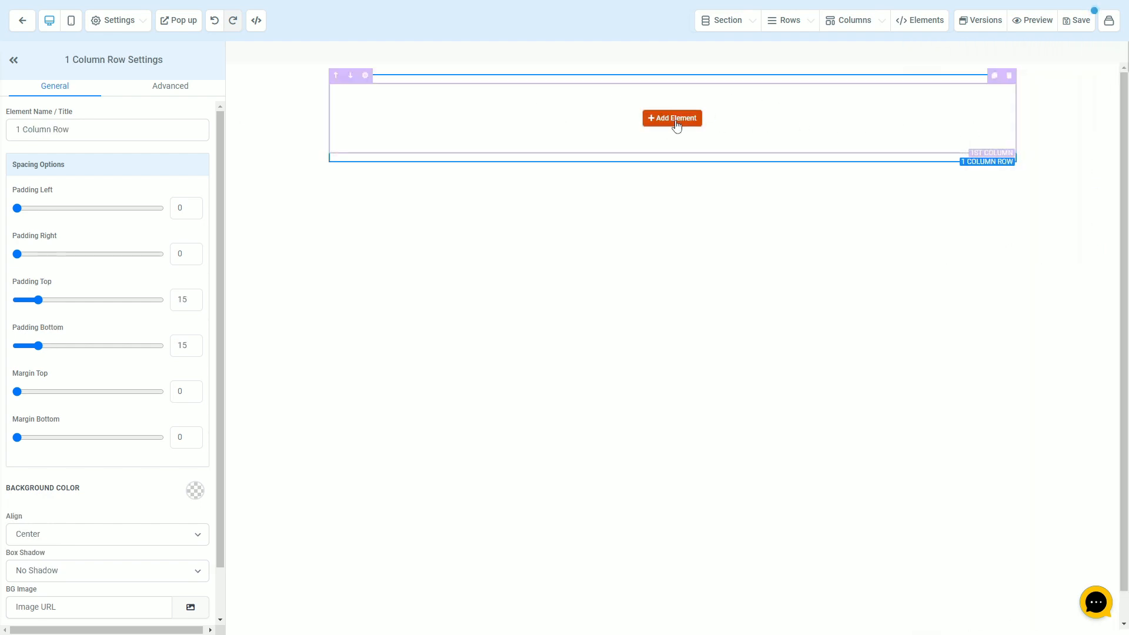
click(672, 118)
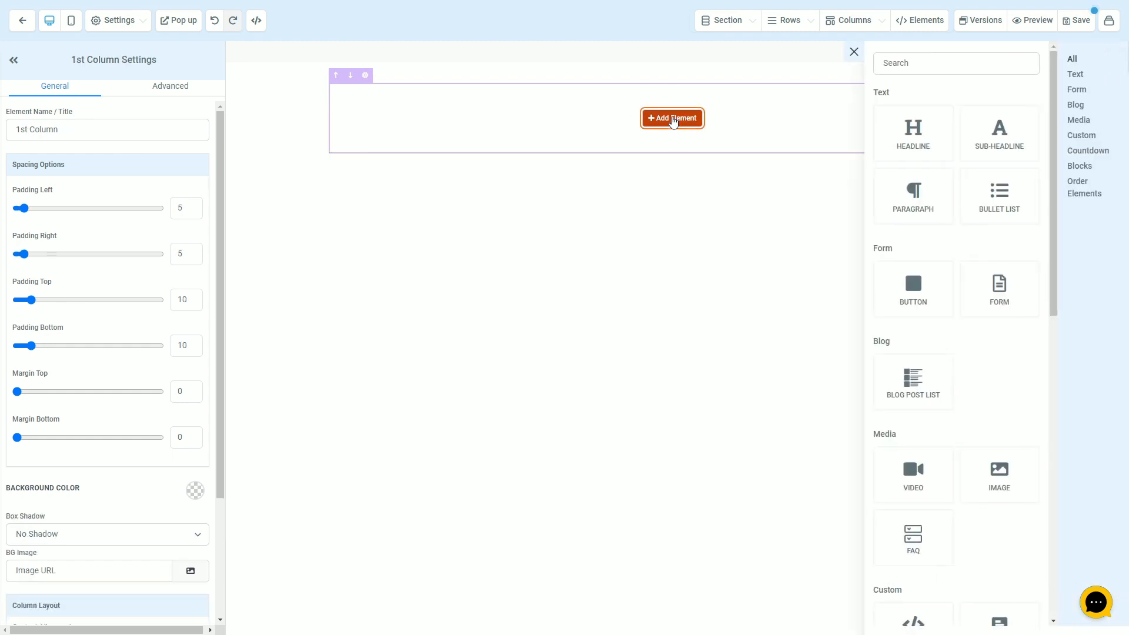
click(999, 465)
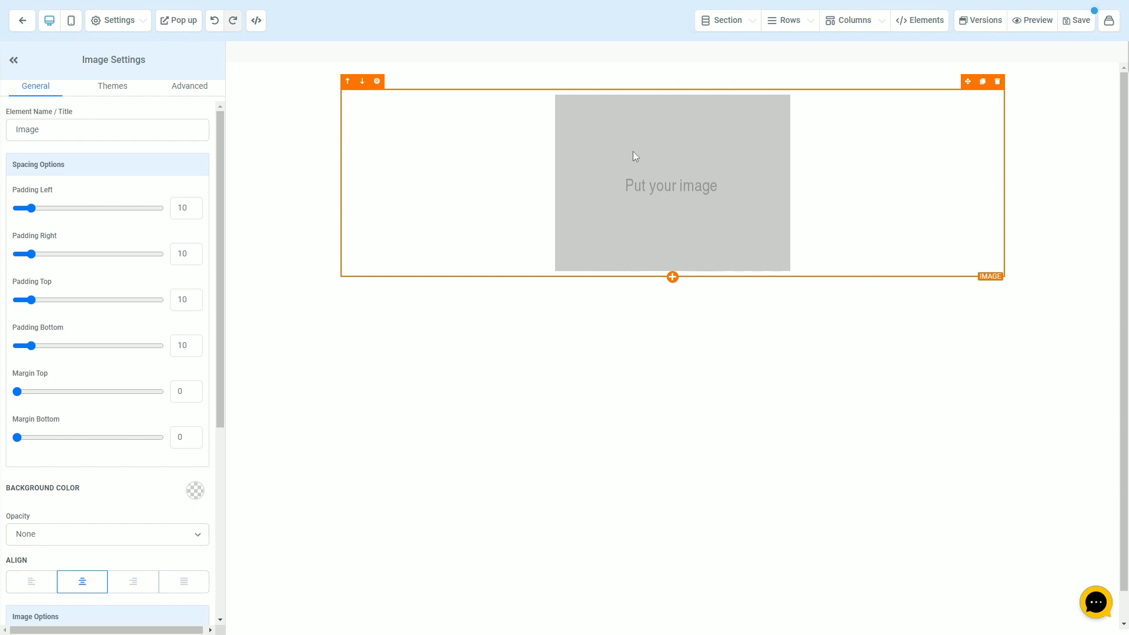
Set the image element's picture to the most recent TaxNitro300x75.png from the media library
drag(221, 155, 229, 340)
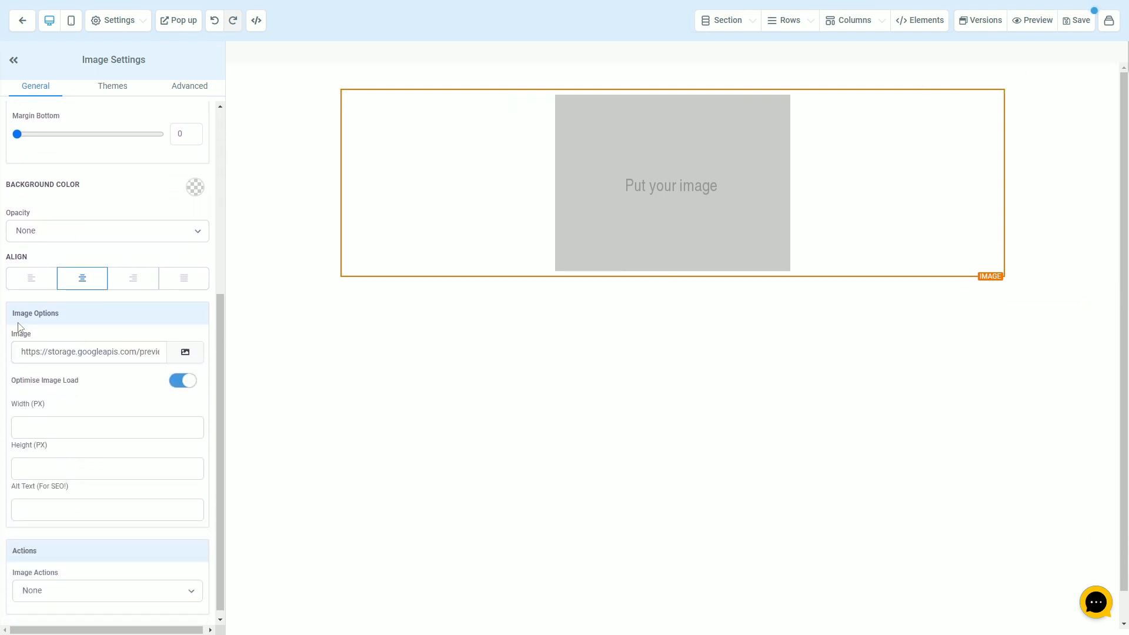
drag(14, 317, 48, 316)
click(76, 322)
click(185, 357)
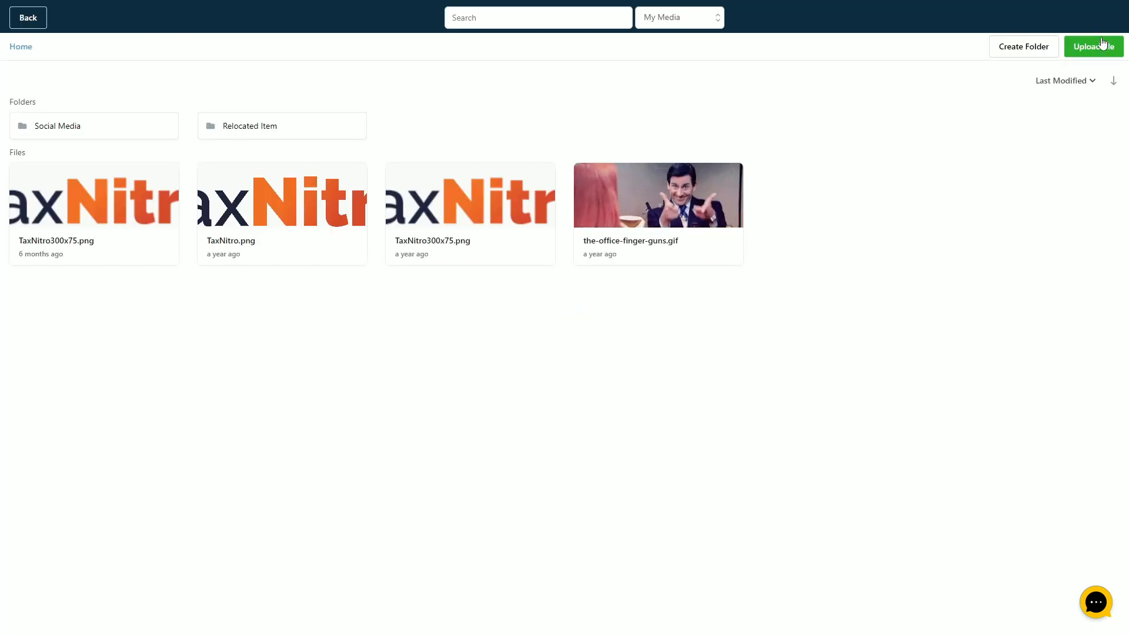
click(138, 205)
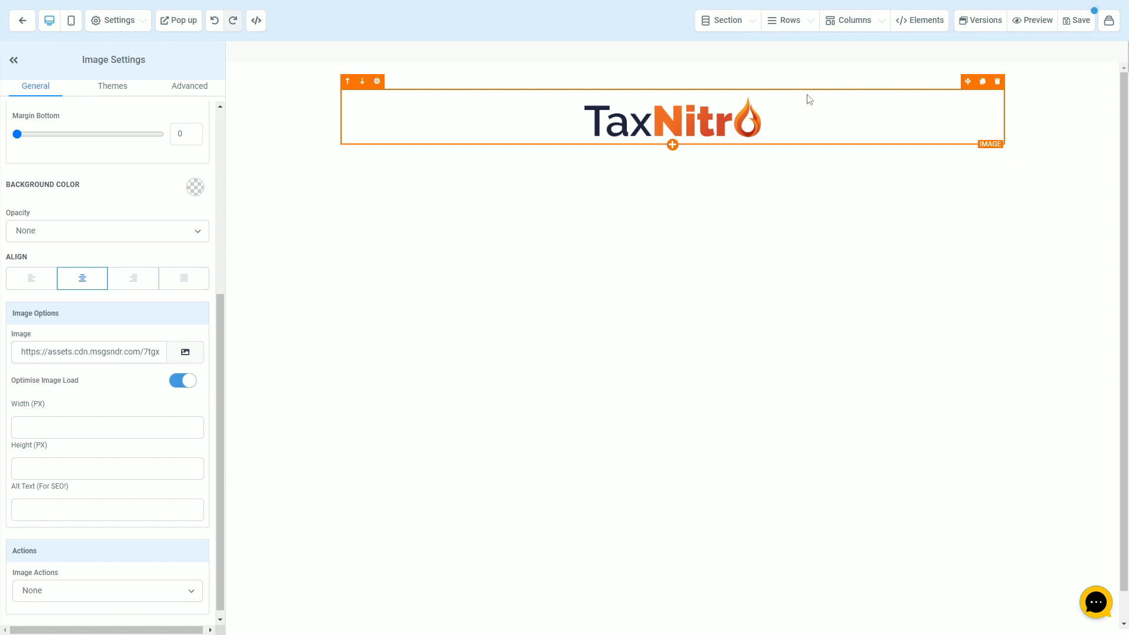
Try pink, lavender, purple, light blue, teal and green backgrounds on the logo section and return it to transparent
click(316, 87)
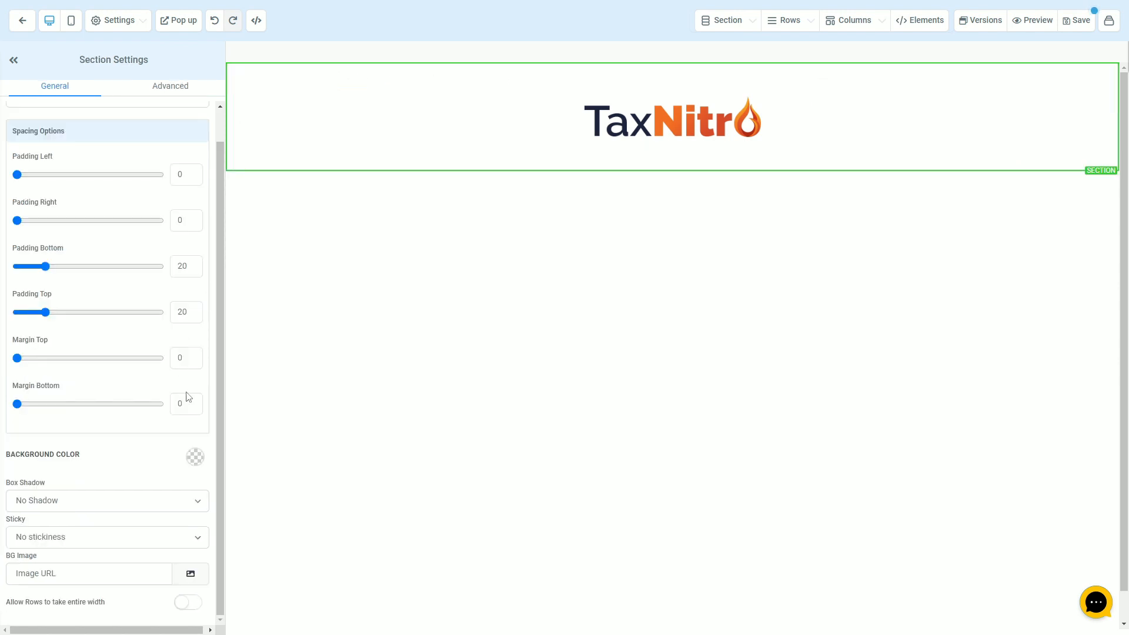
click(195, 457)
click(129, 423)
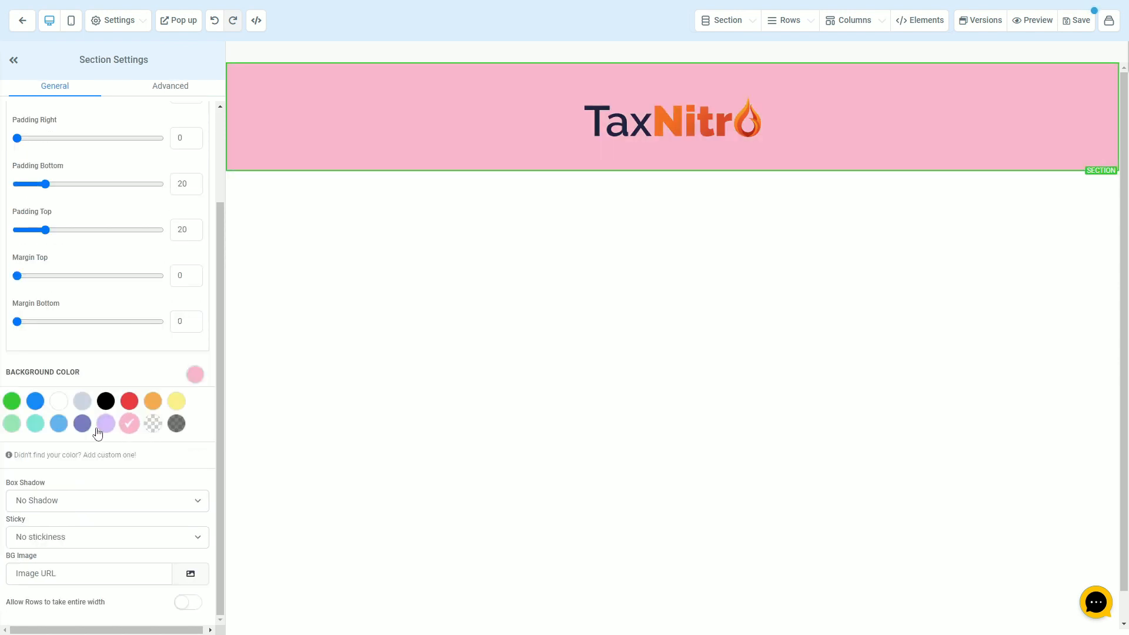
click(105, 424)
click(83, 424)
click(56, 425)
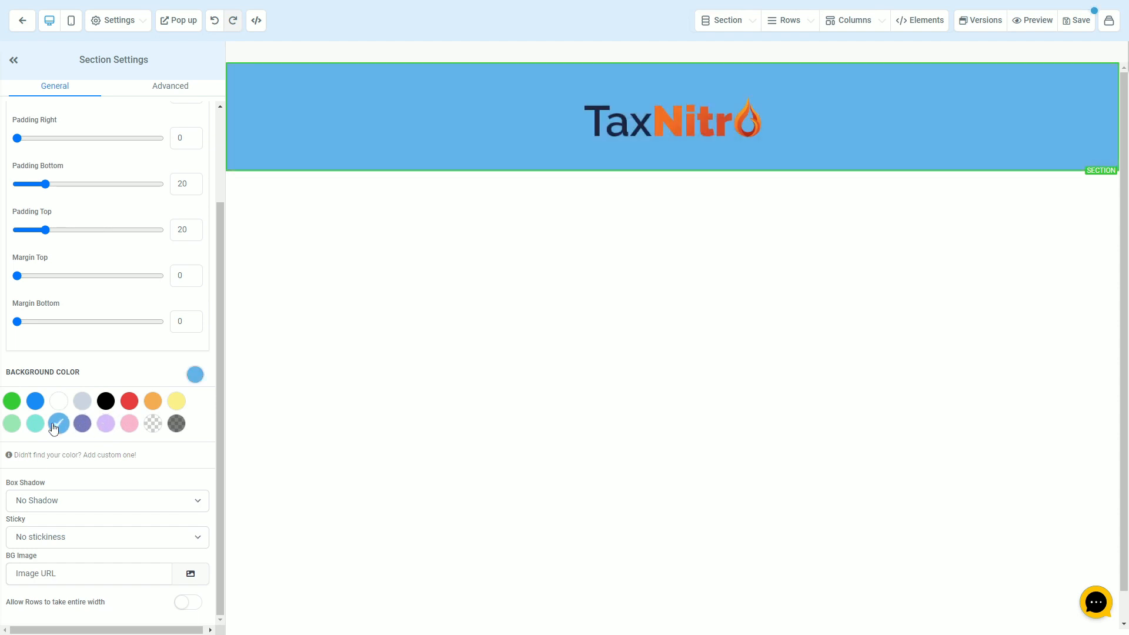
click(35, 423)
click(12, 401)
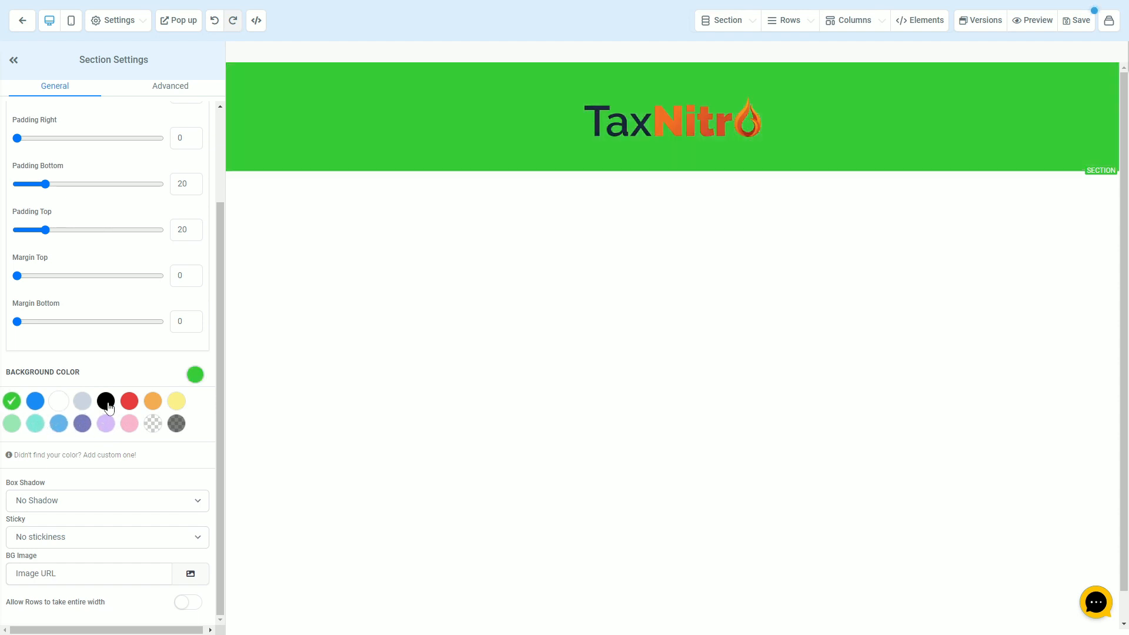
click(154, 425)
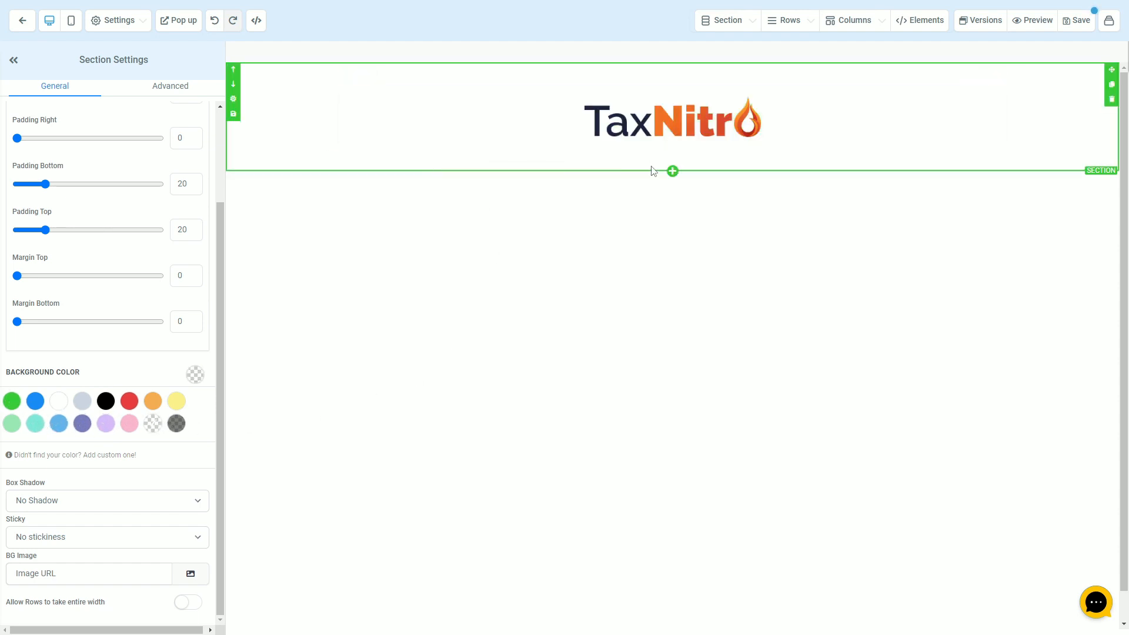
Add a full-width section below the logo section and put a one-column row in it
click(725, 20)
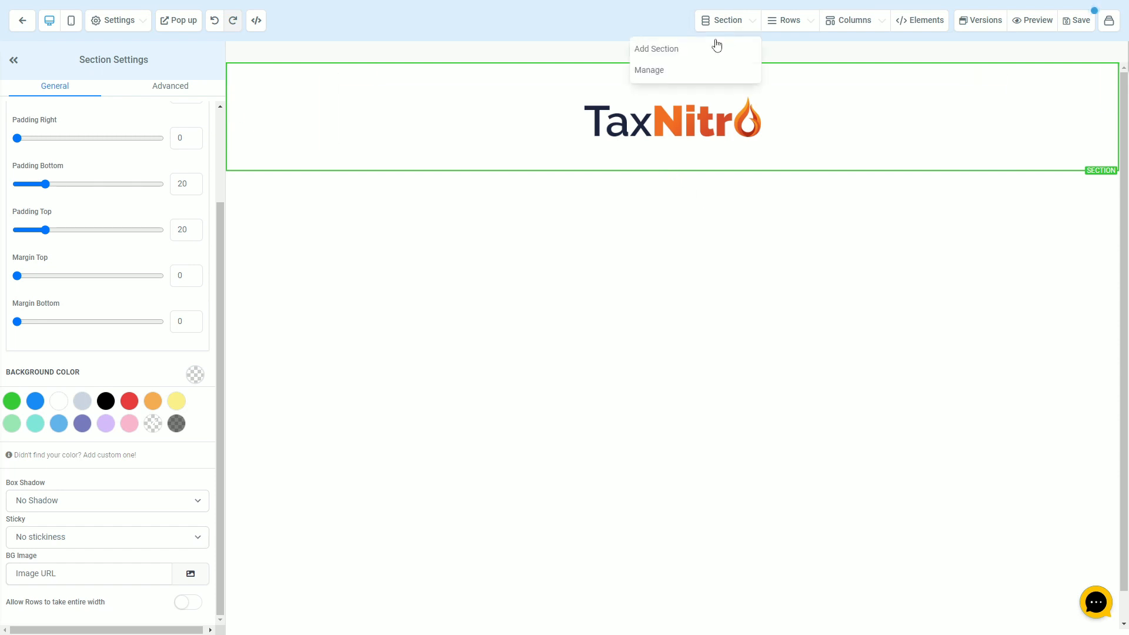
click(699, 48)
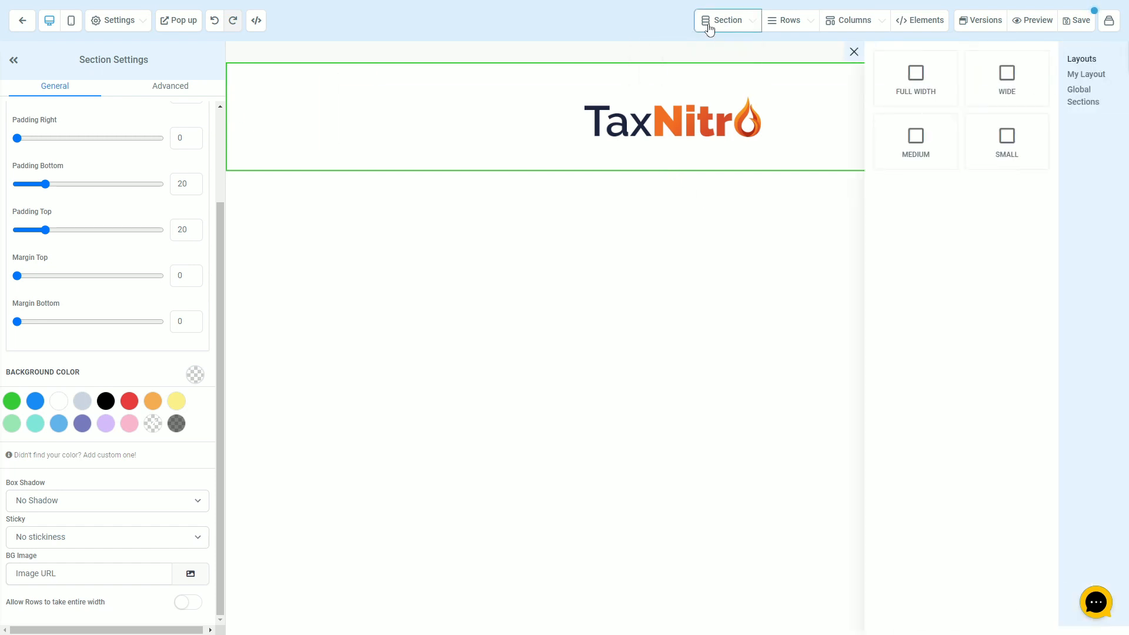
drag(908, 87, 718, 204)
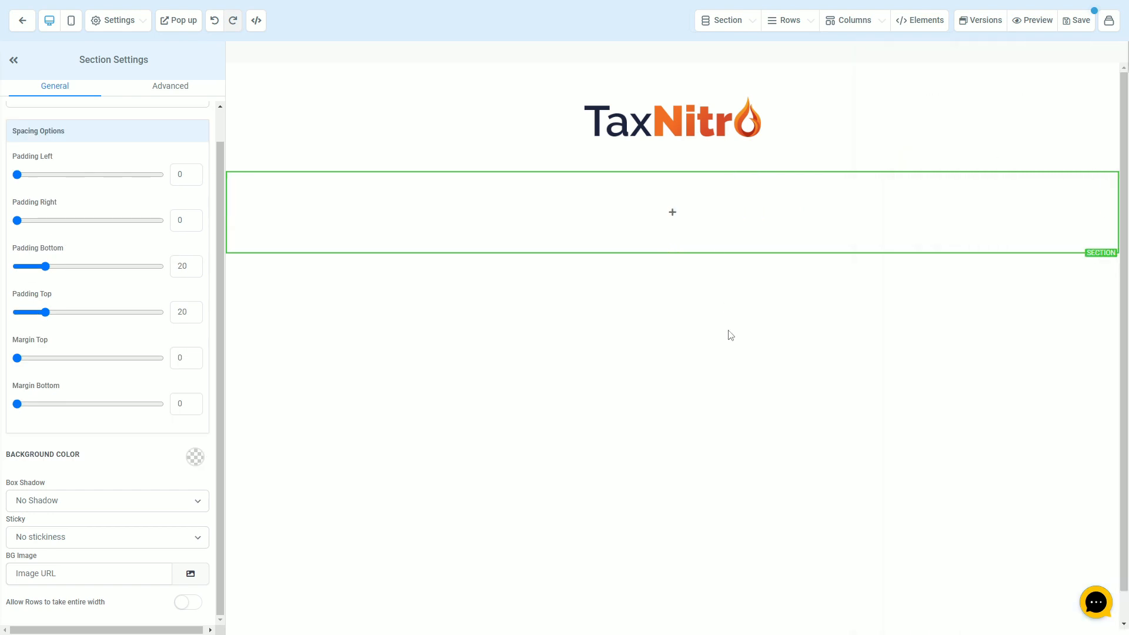
click(663, 212)
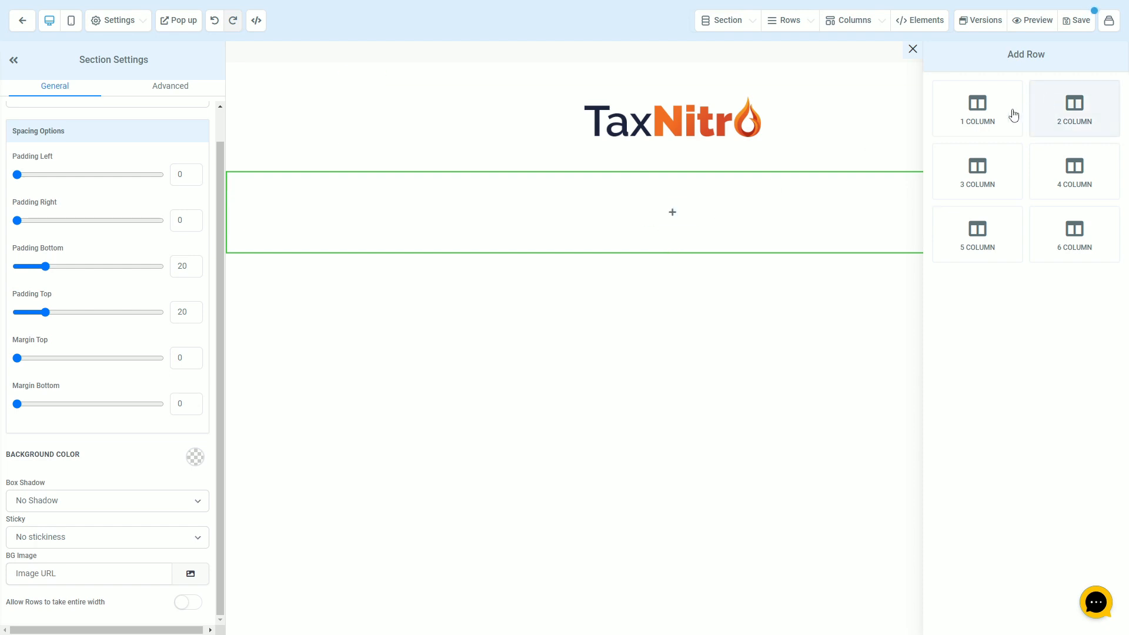
click(987, 118)
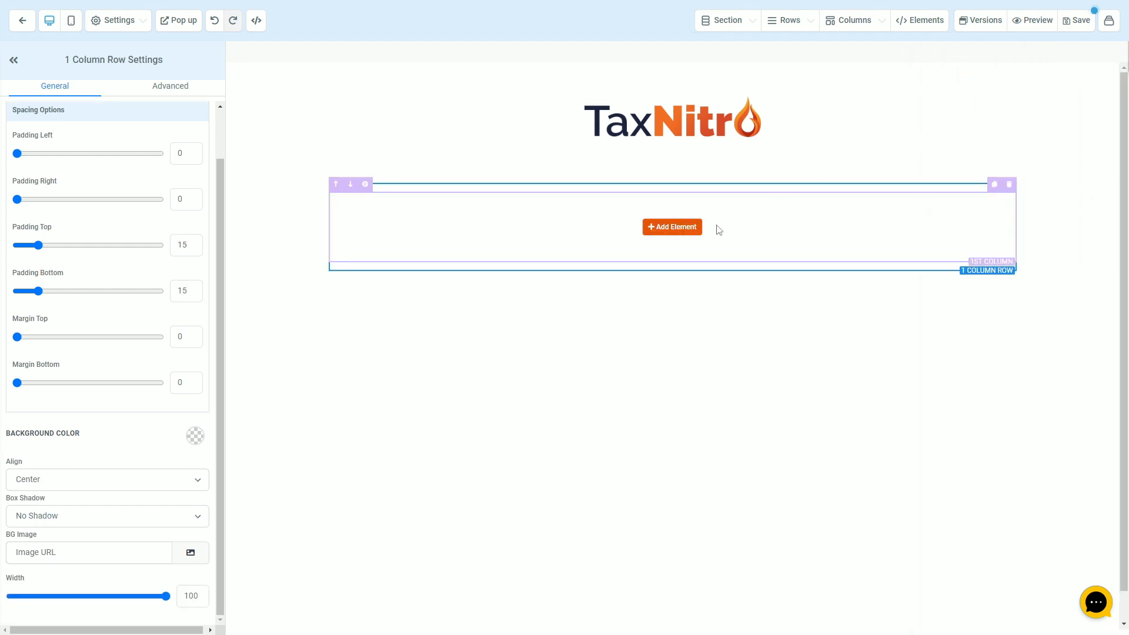
Add a headline element to the one-column row below the logo
click(676, 229)
click(946, 144)
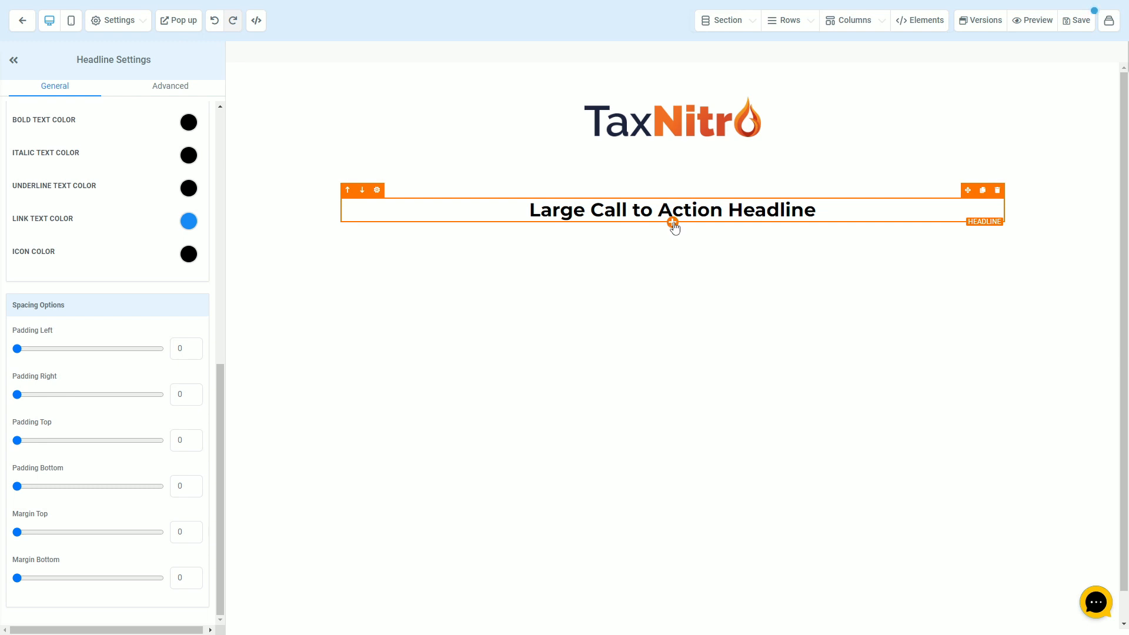
click(673, 224)
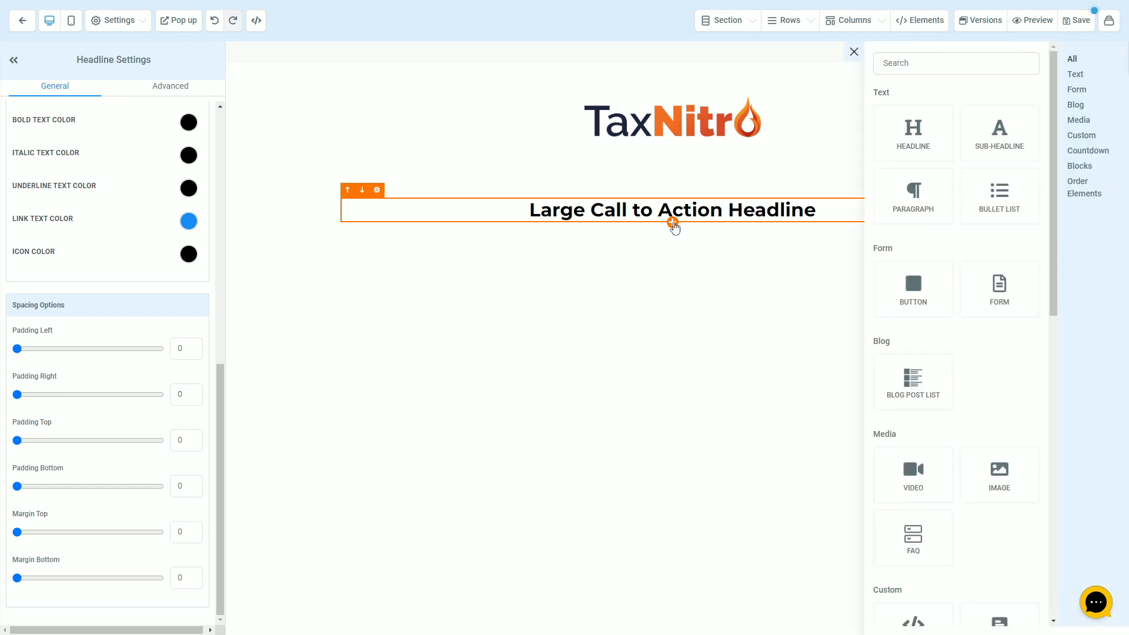
click(690, 267)
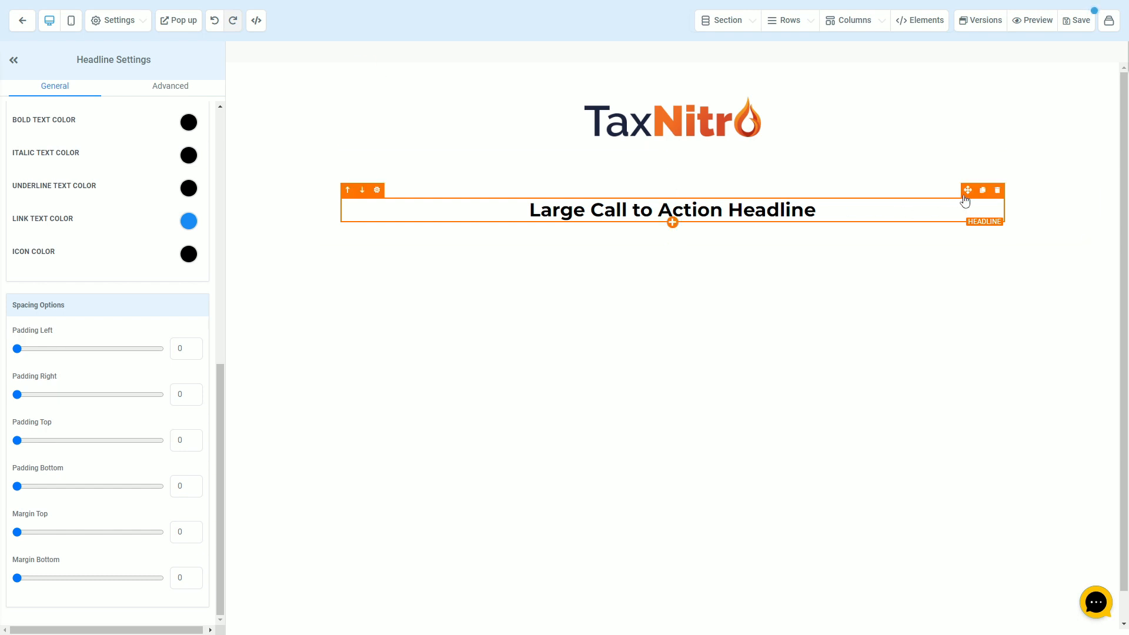
Place a second headline element directly under the logo and delete it again
drag(967, 191, 961, 236)
click(916, 24)
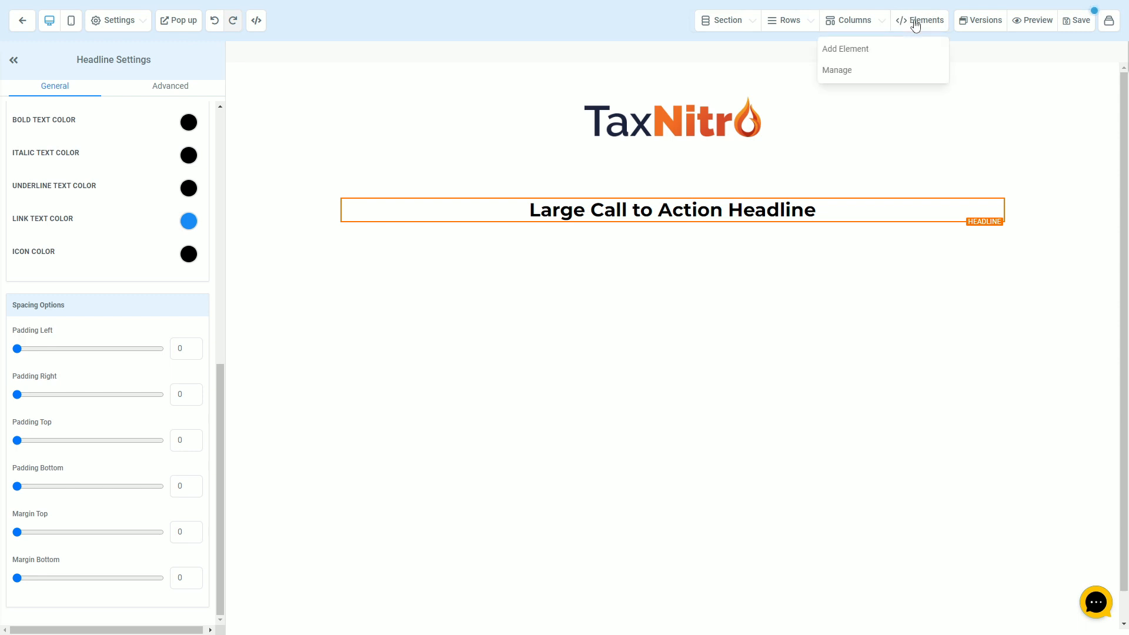
click(846, 48)
drag(887, 120, 794, 213)
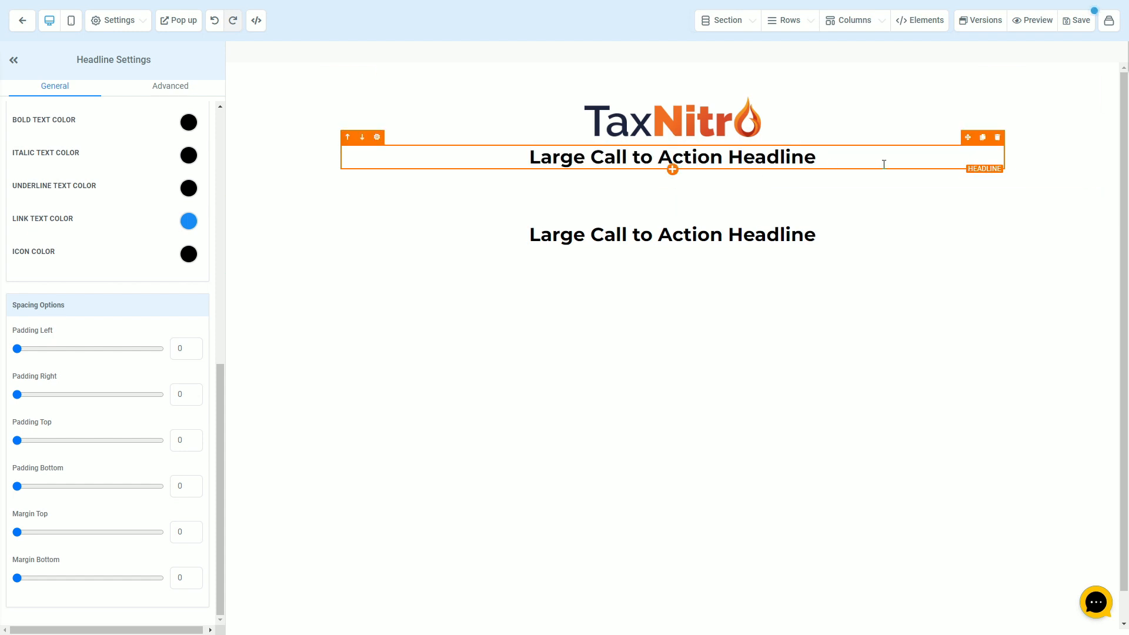
click(997, 137)
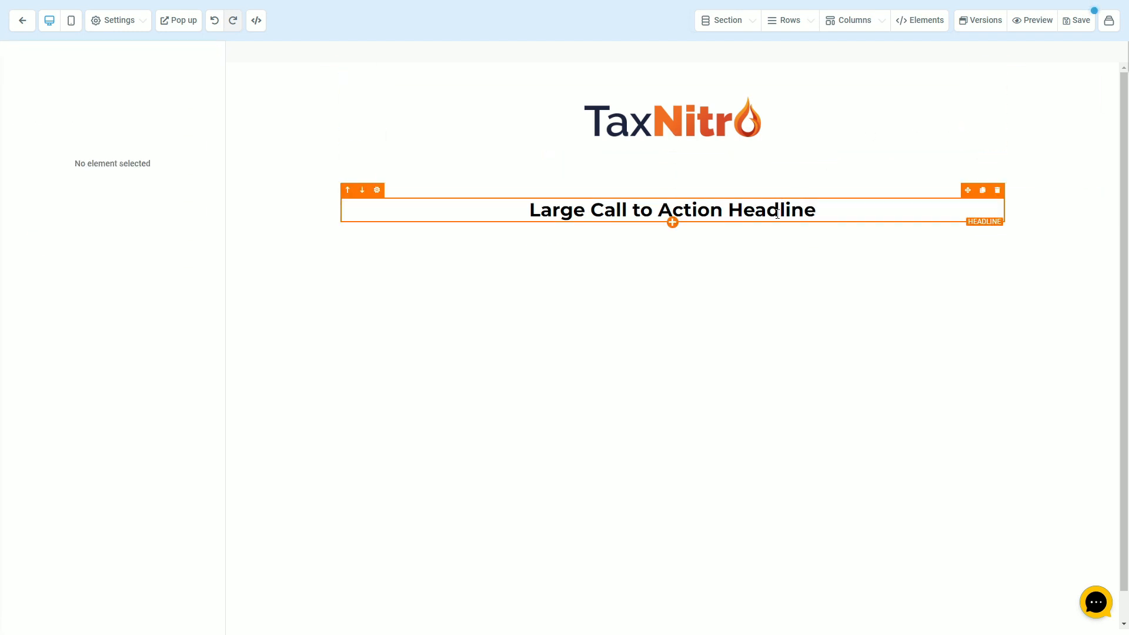
Add a form element below the headline and link it to the person-named form listed right after Form 29
click(673, 223)
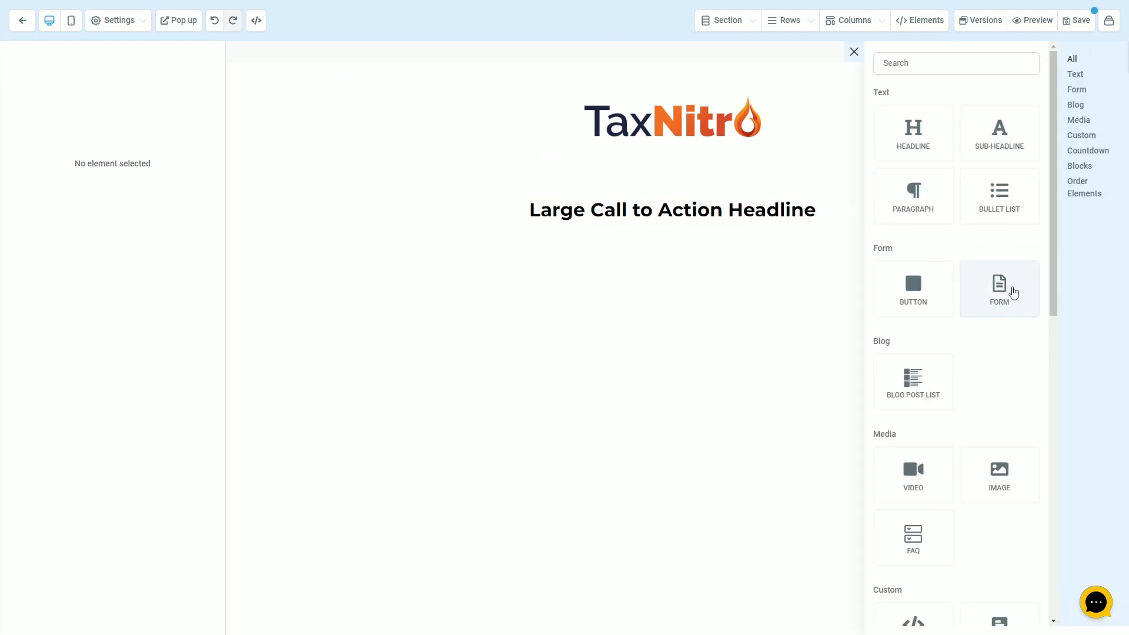
click(990, 294)
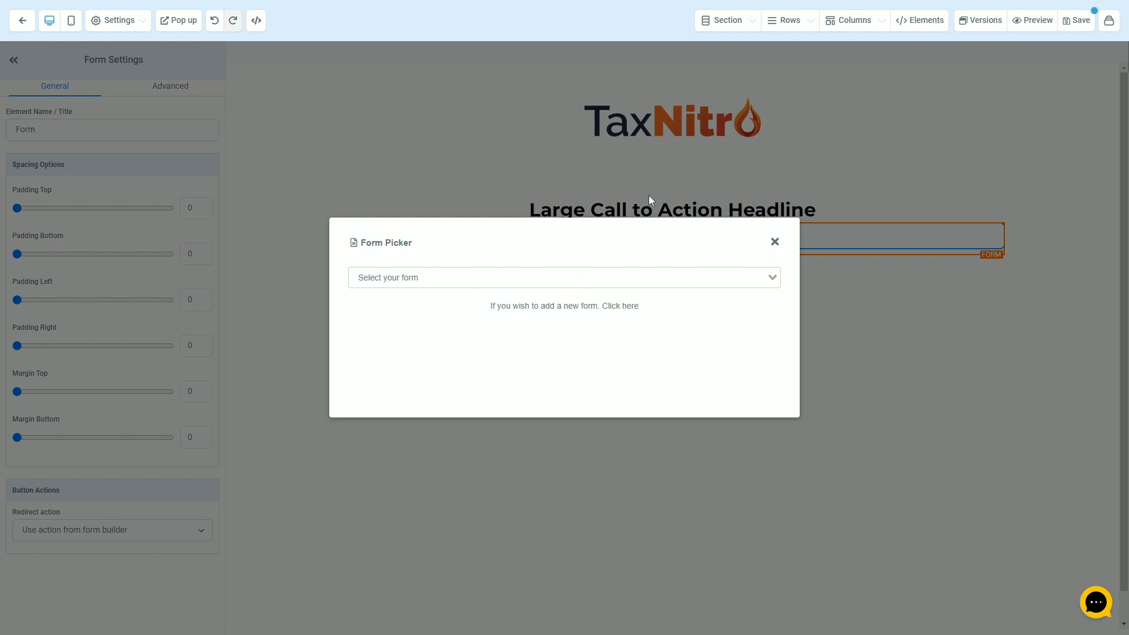
click(461, 287)
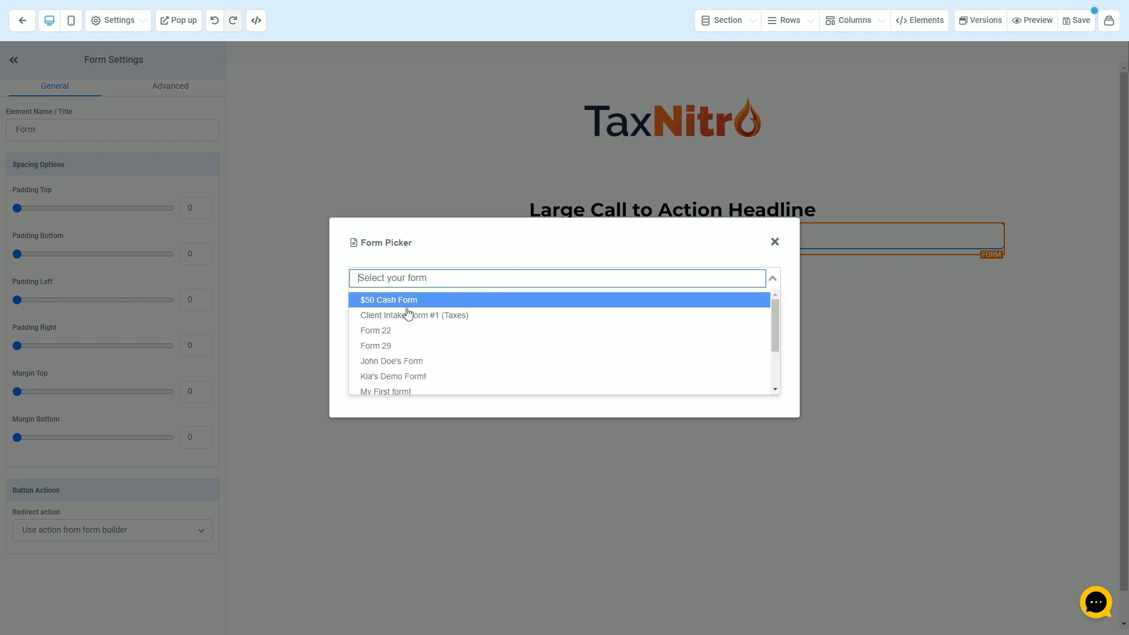
click(396, 361)
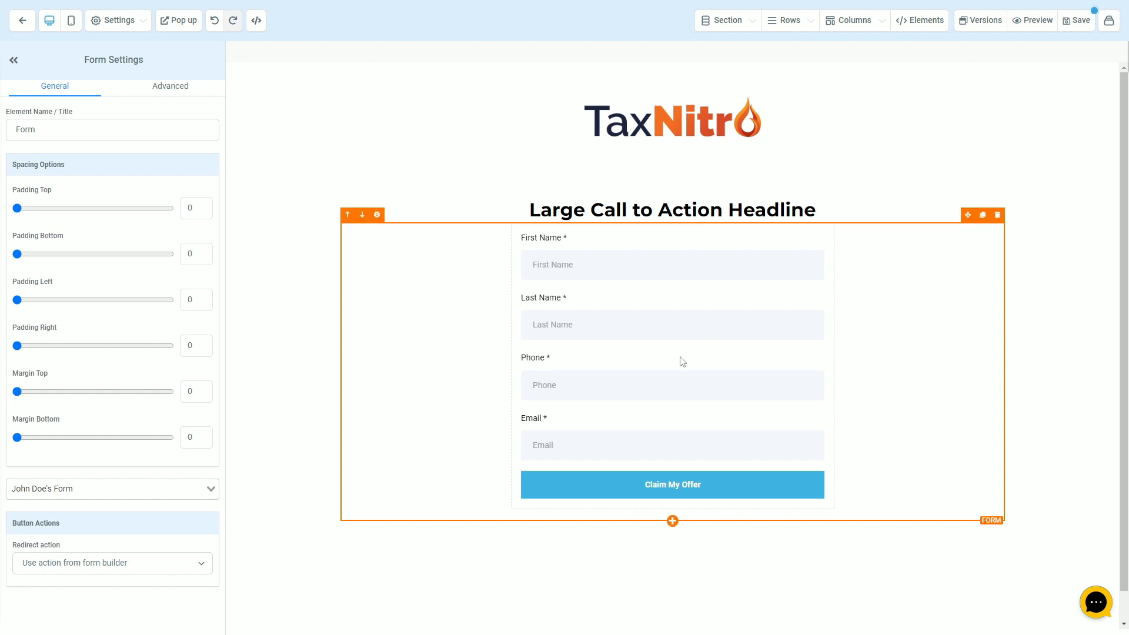
Replace the headline's placeholder text with "Enter Your Info Below To Get Your Free Bookkeeping Consult!"
click(676, 213)
click(678, 211)
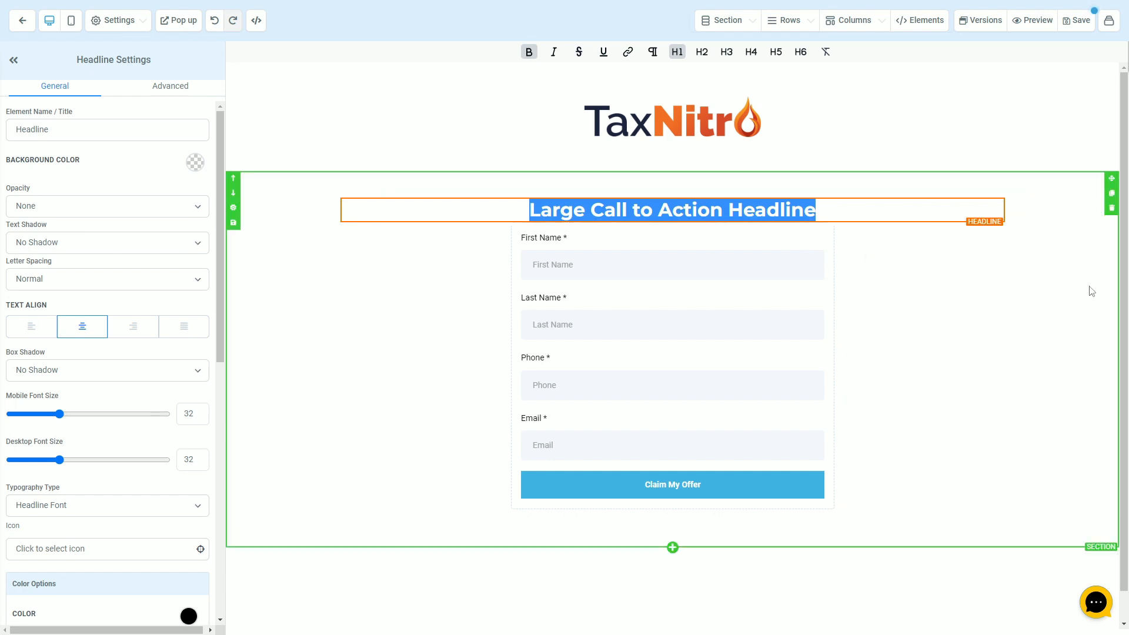
text(Enter YouR In)
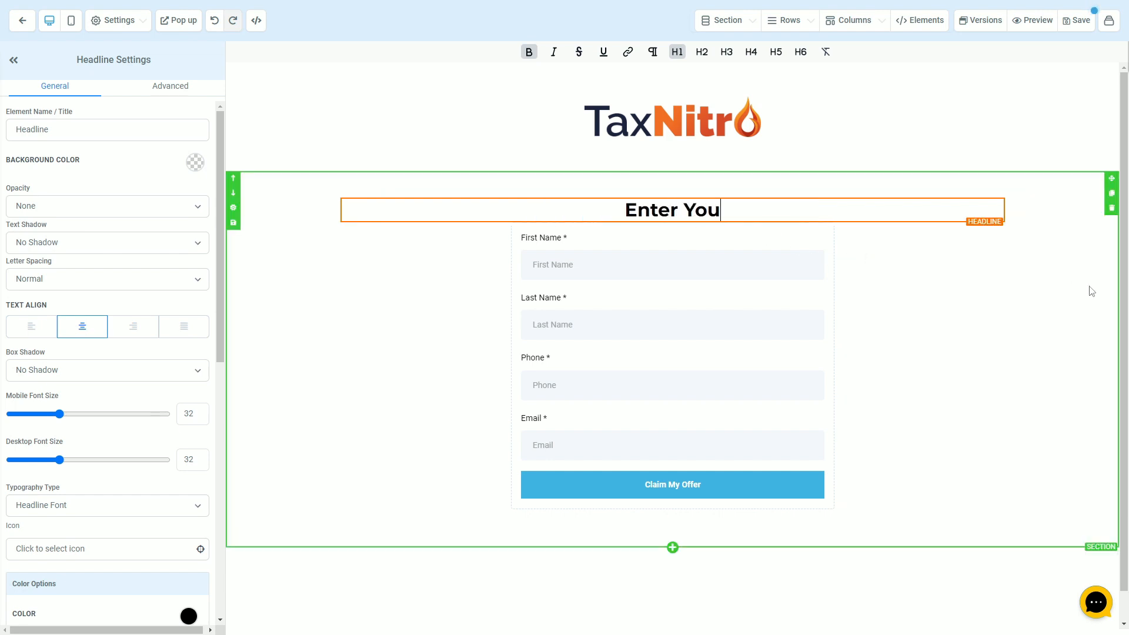
key(BackSpace)
key(BackSpace)
key(BackSpace)
key(BackSpace)
text(r Inf)
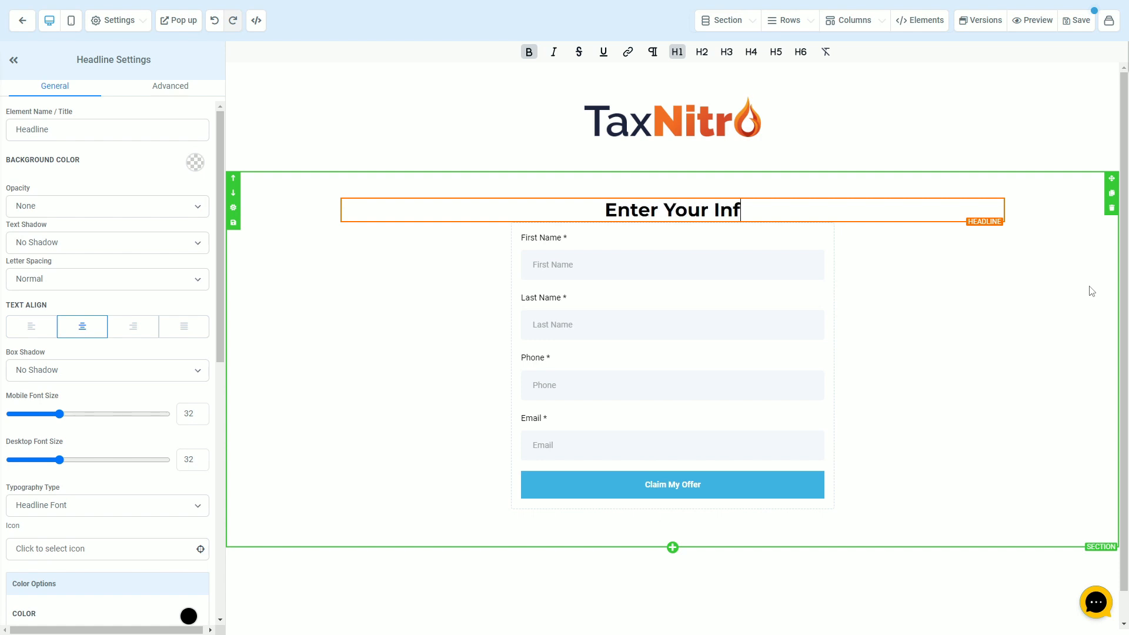
text(o Below To)
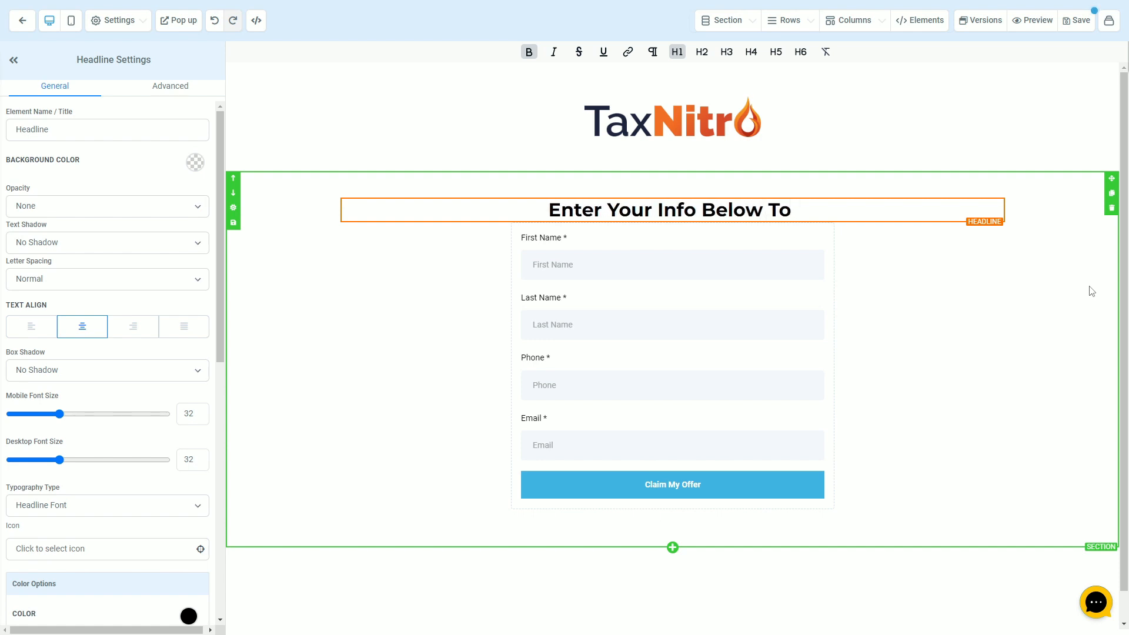
text( Get Your f)
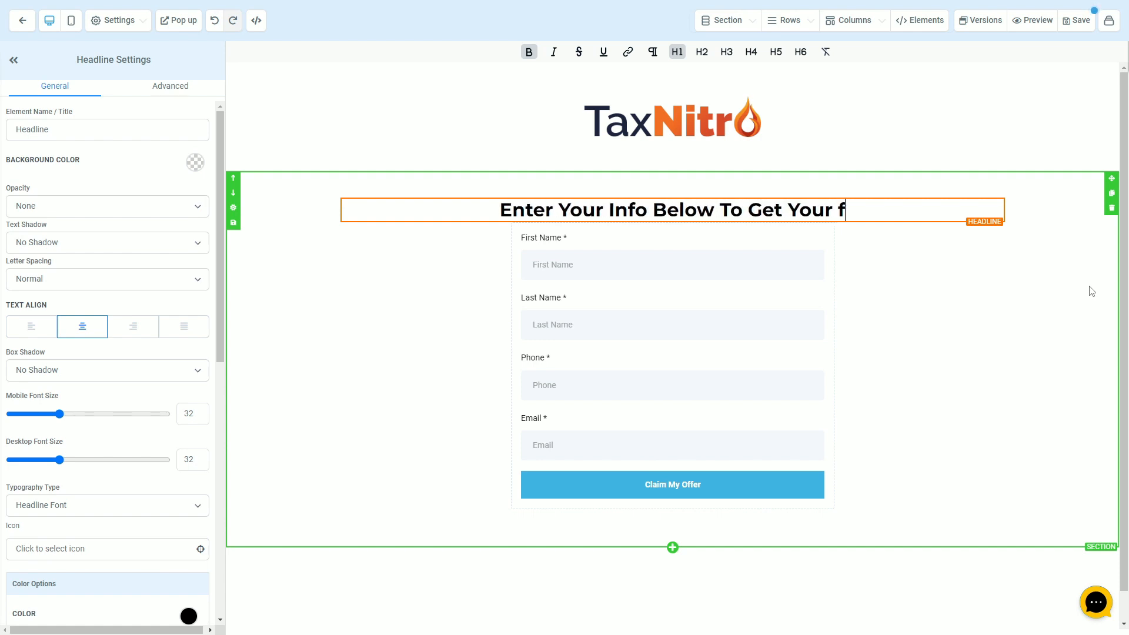
text(ree)
key(BackSpace)
key(BackSpace)
key(BackSpace)
key(BackSpace)
key(BackSpace)
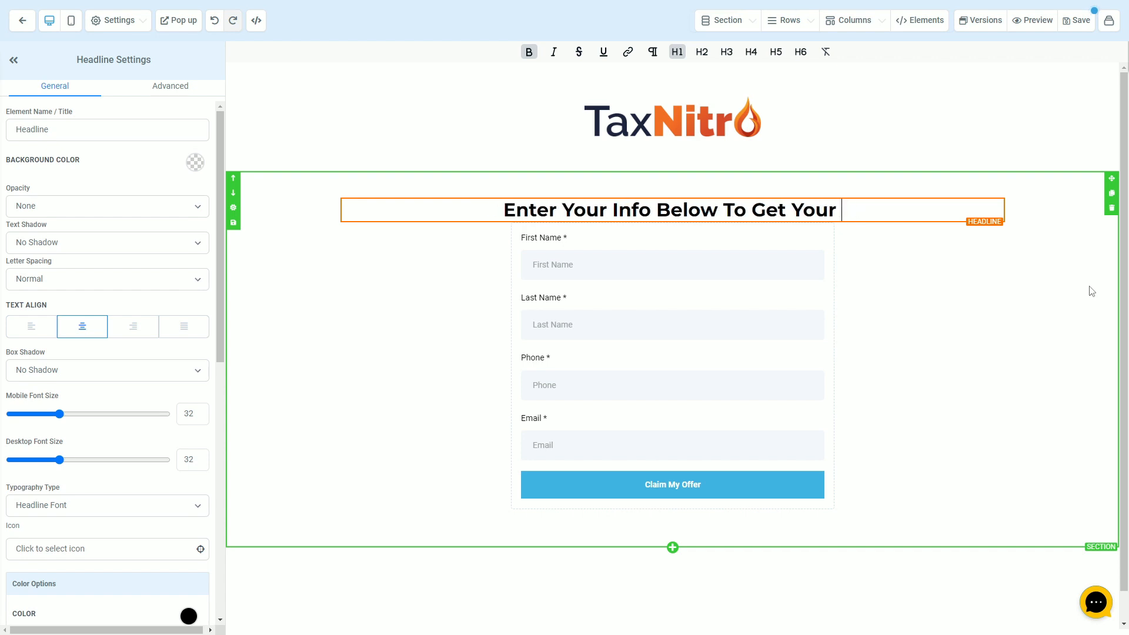
text(Free Bookkeepi)
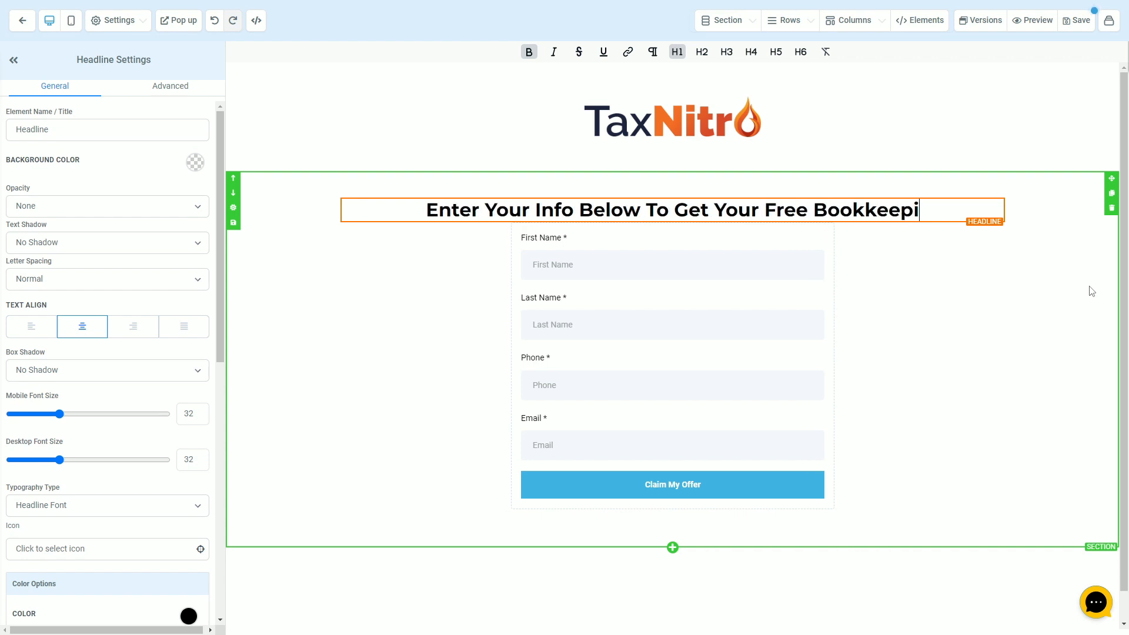
text(ng Consult!)
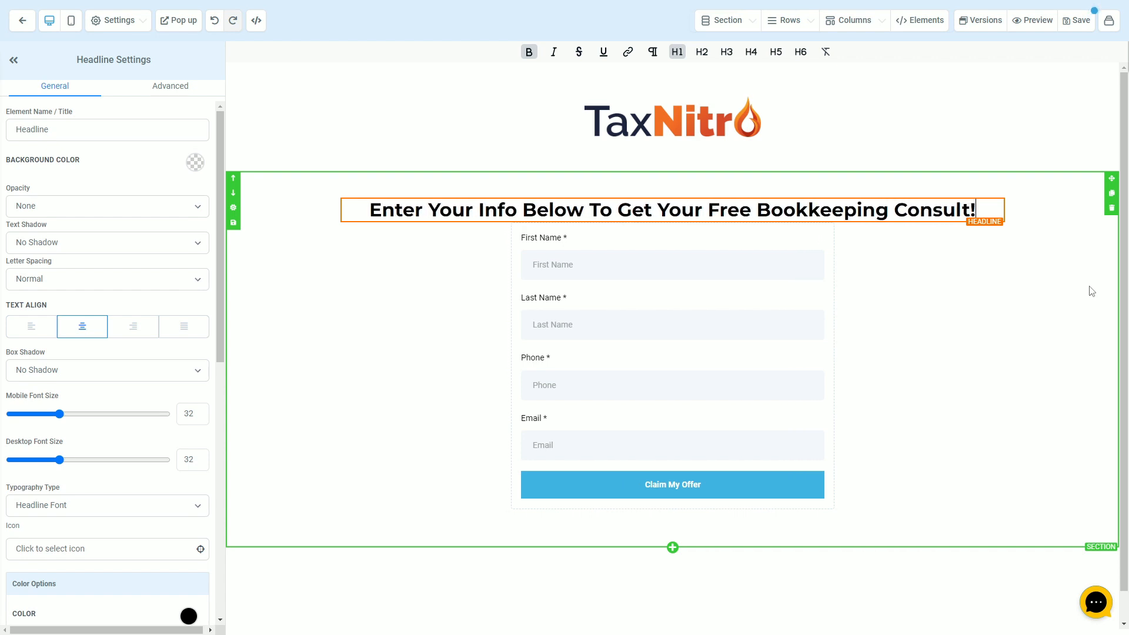
click(1091, 291)
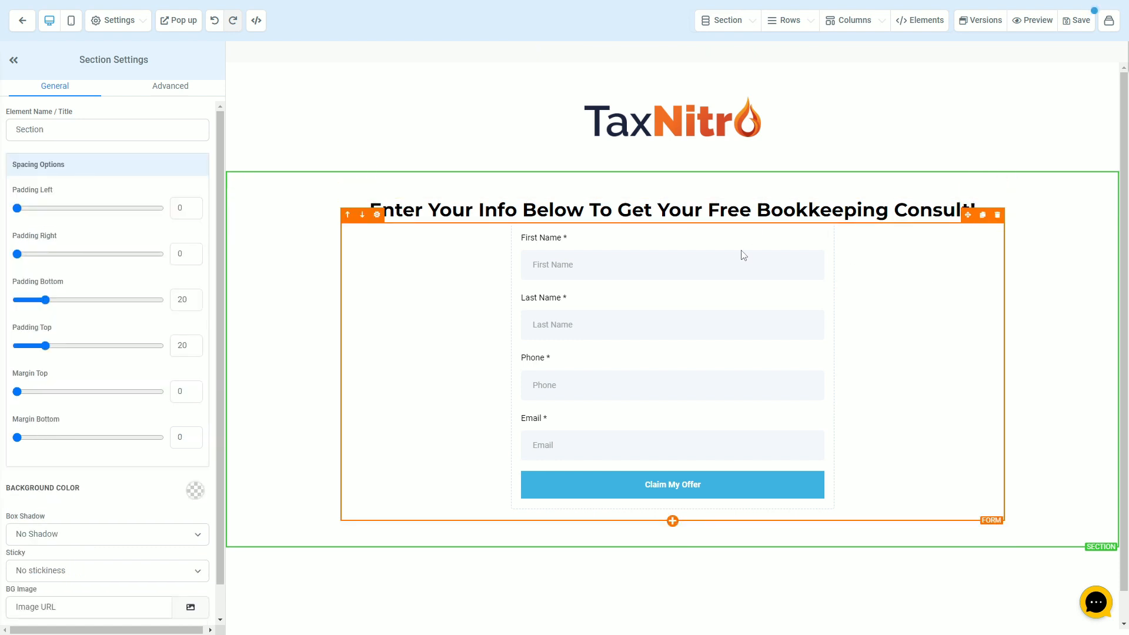
Set the headline's top padding and bottom padding to 10 each
click(722, 215)
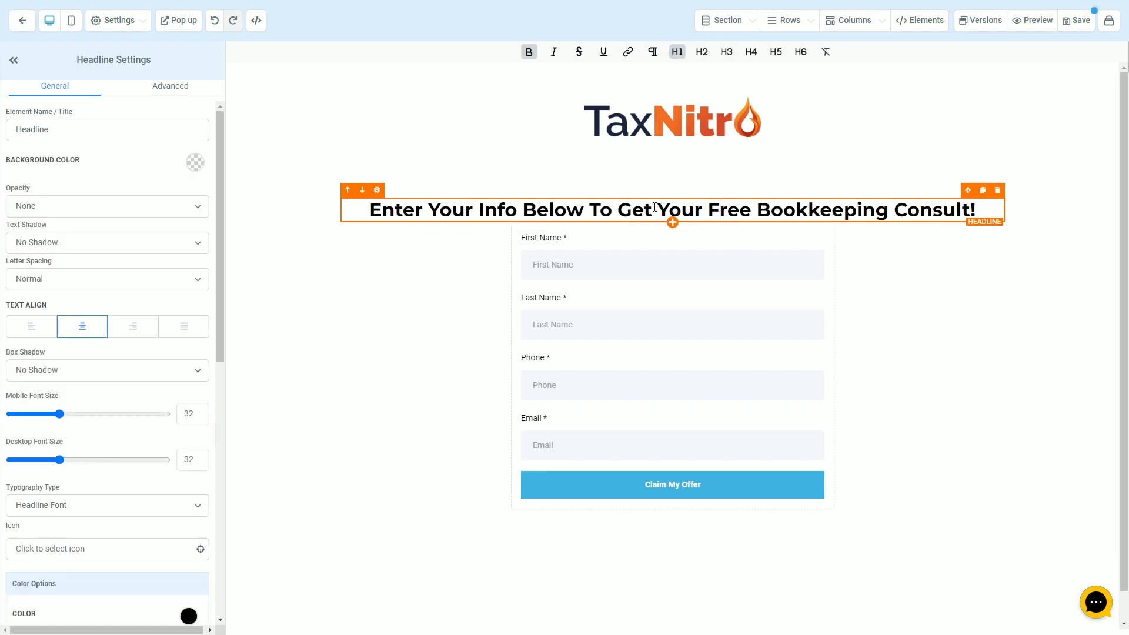
click(621, 208)
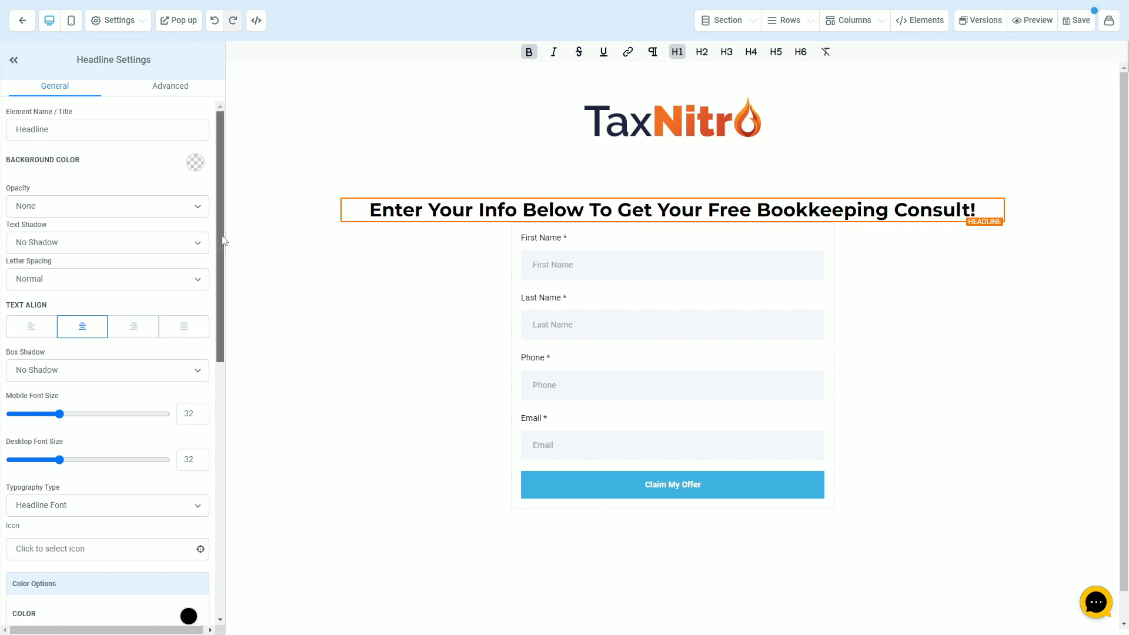
scroll(217, 350, down, 6)
scroll(229, 422, down, 2)
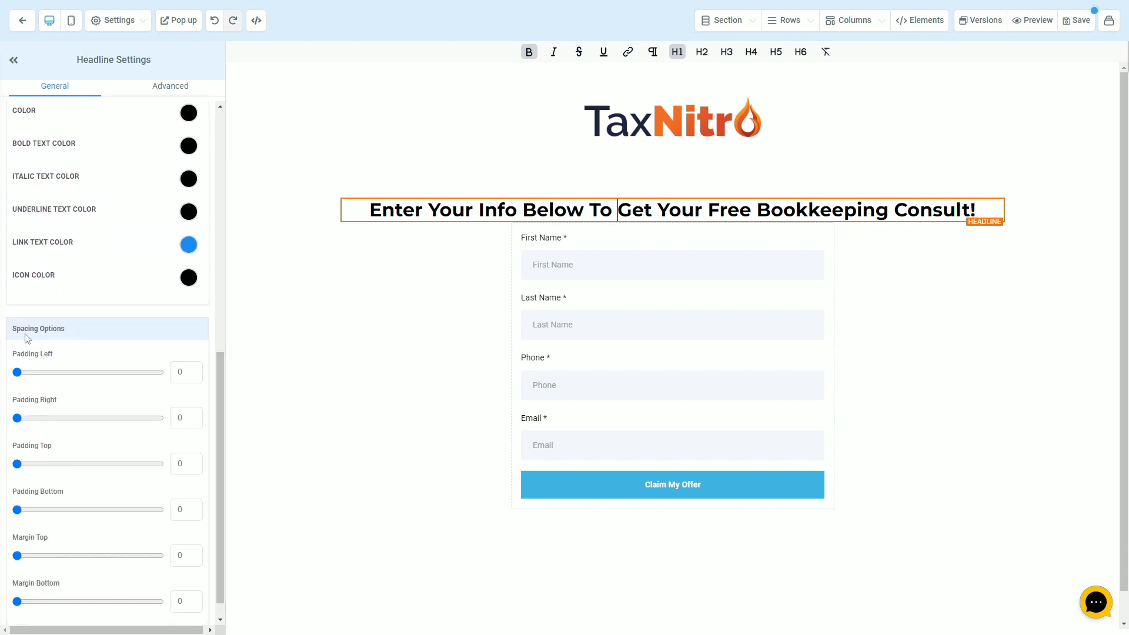
scroll(220, 416, down, 1)
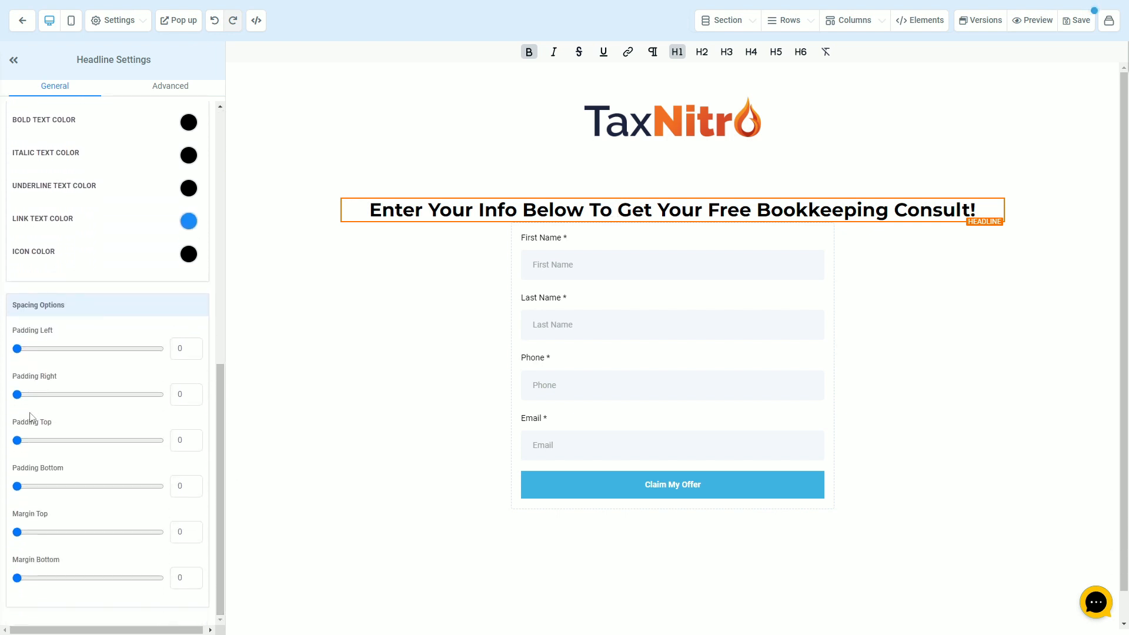
click(200, 441)
text(10)
click(183, 482)
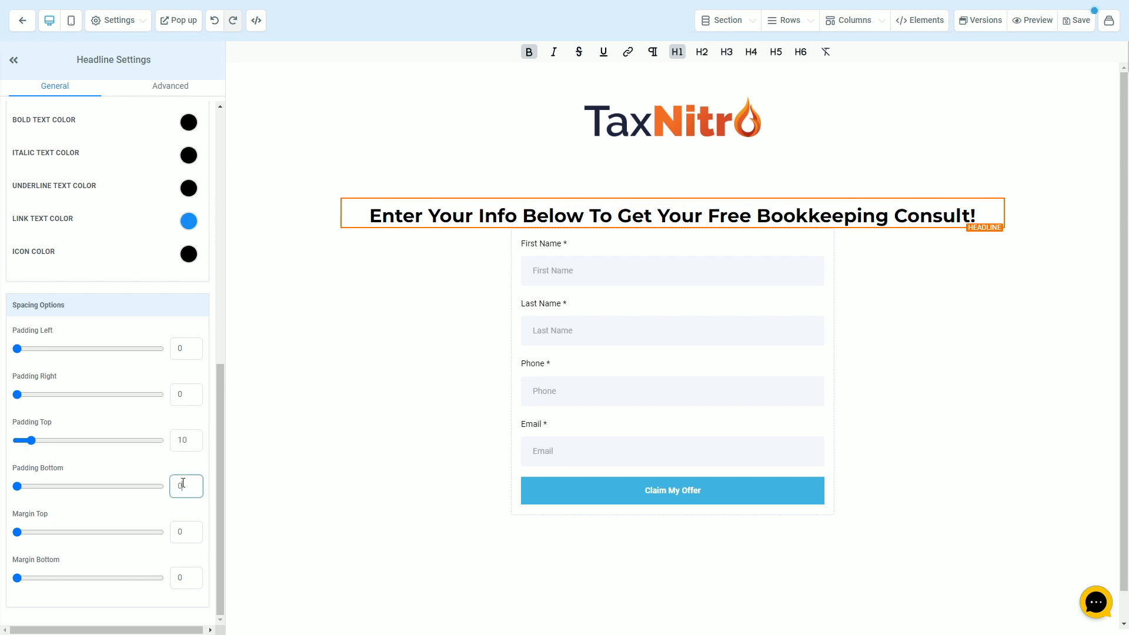
text(10)
click(536, 276)
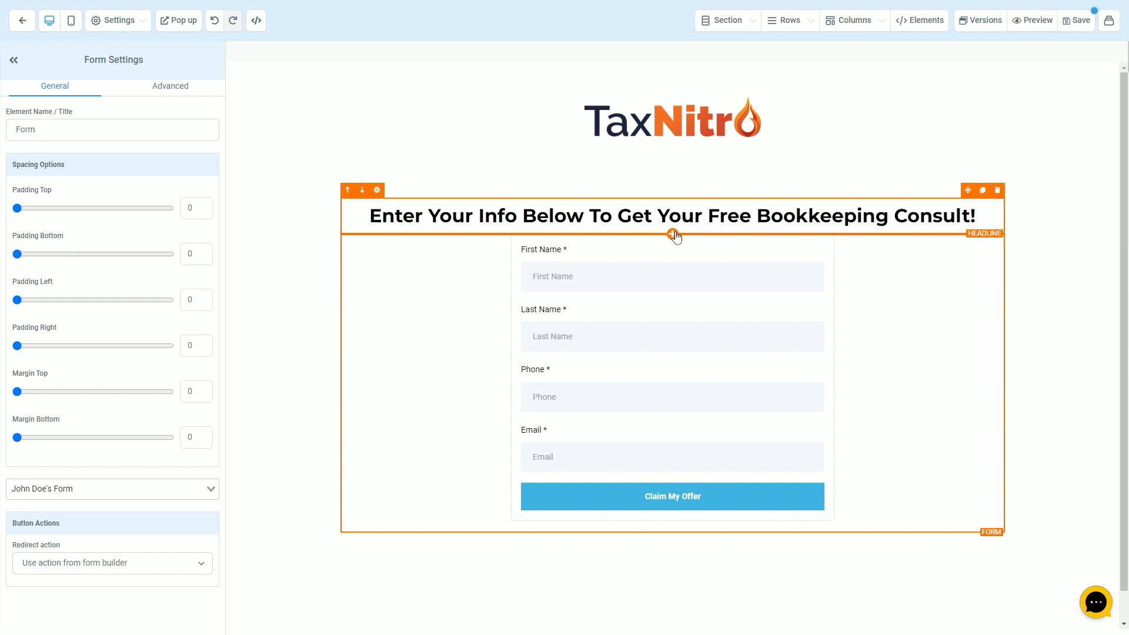
Insert a bullet list element between the headline and the form and delete it again
click(672, 234)
click(985, 213)
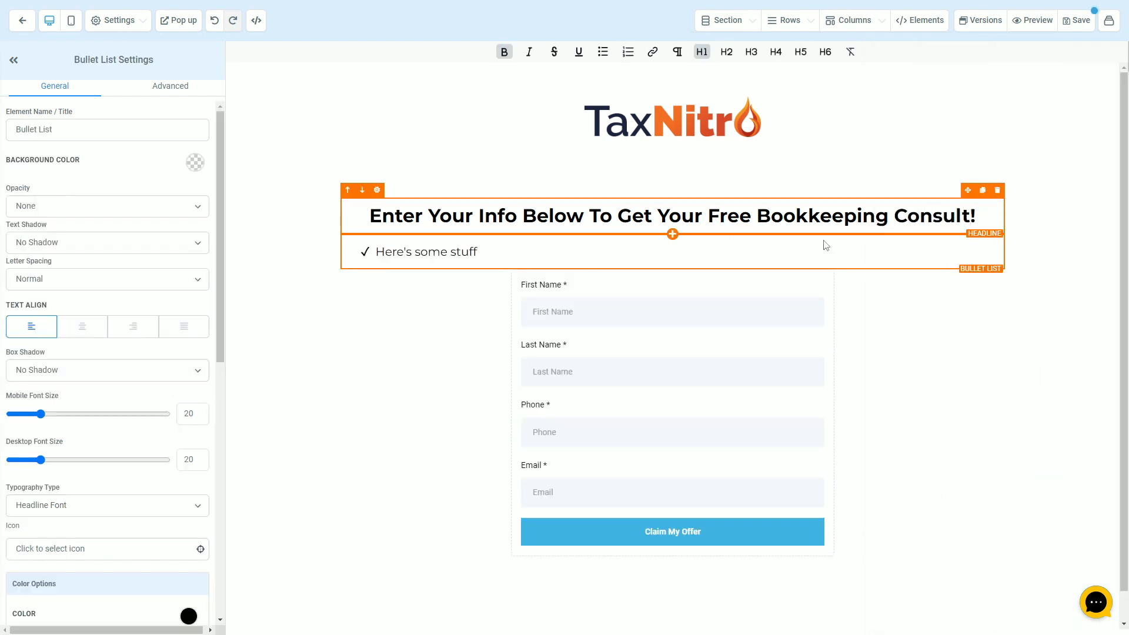
triple_click(557, 254)
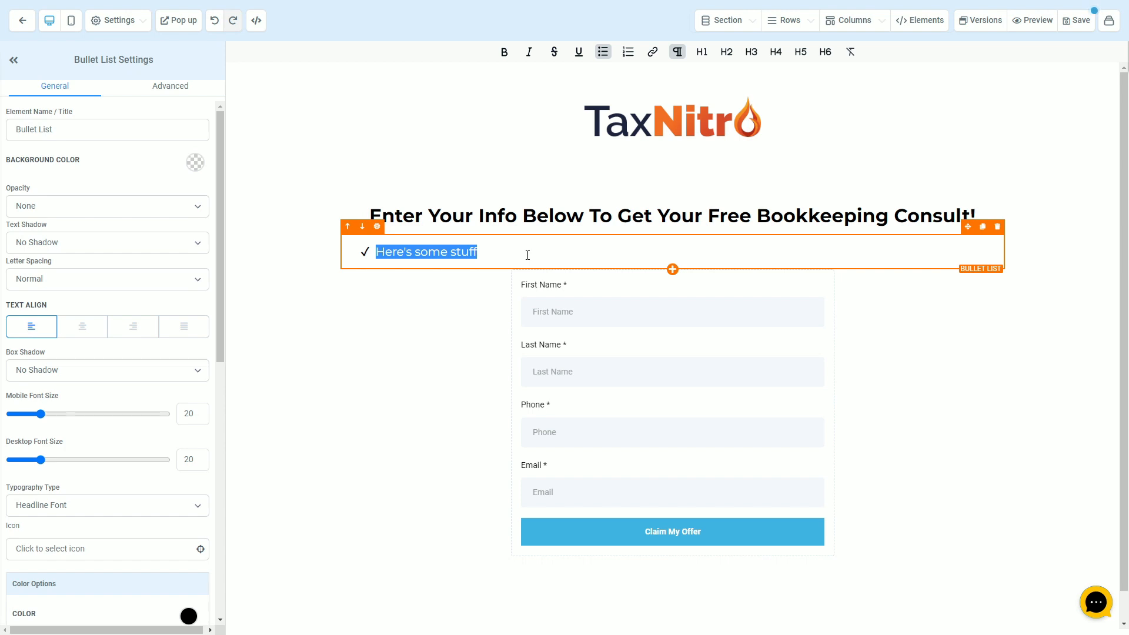
click(997, 226)
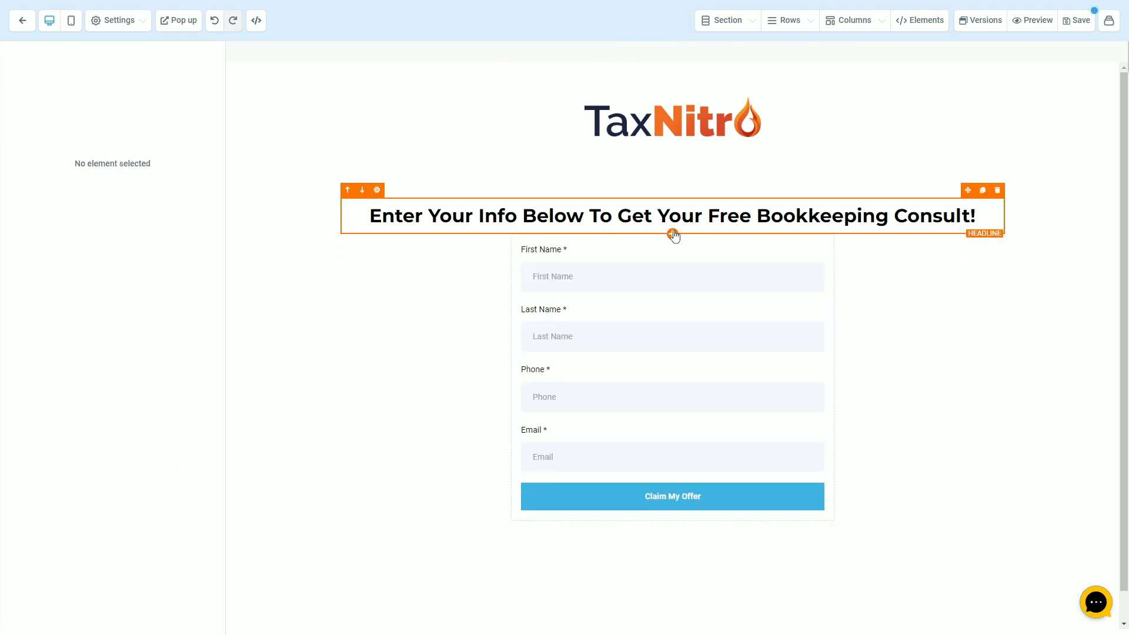
Insert a sub-headline element between the headline and the form
click(674, 236)
click(1000, 135)
click(687, 241)
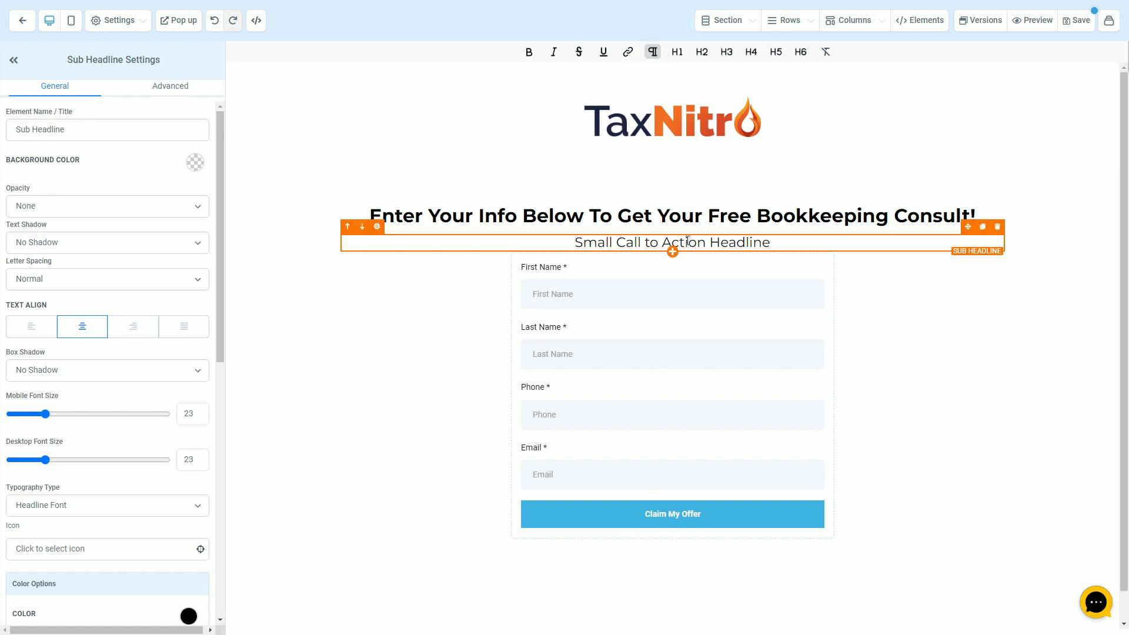
Replace the sub-headline's placeholder text with "We're going to make sure you never waste a dollar on a bad project"
triple_click(687, 241)
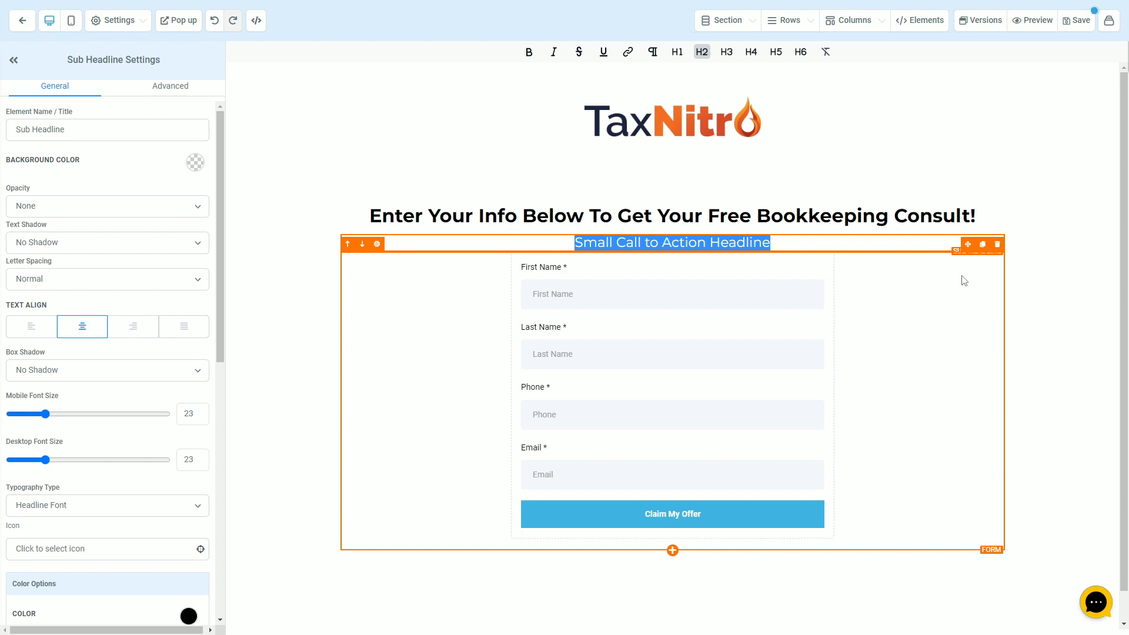
text(We're going to )
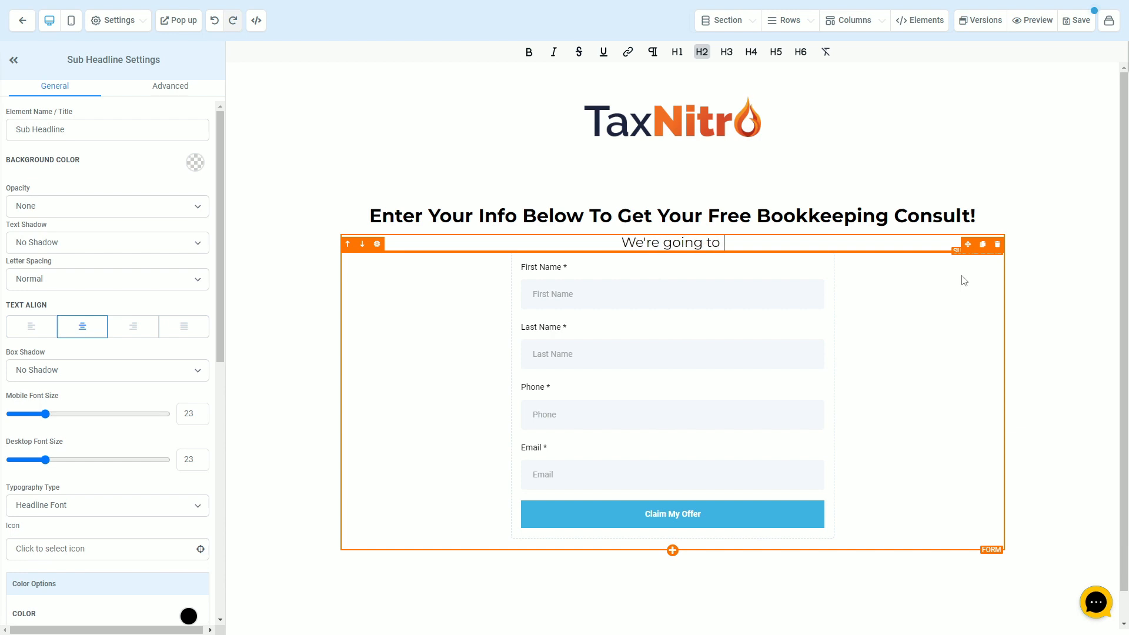
text(make sure you)
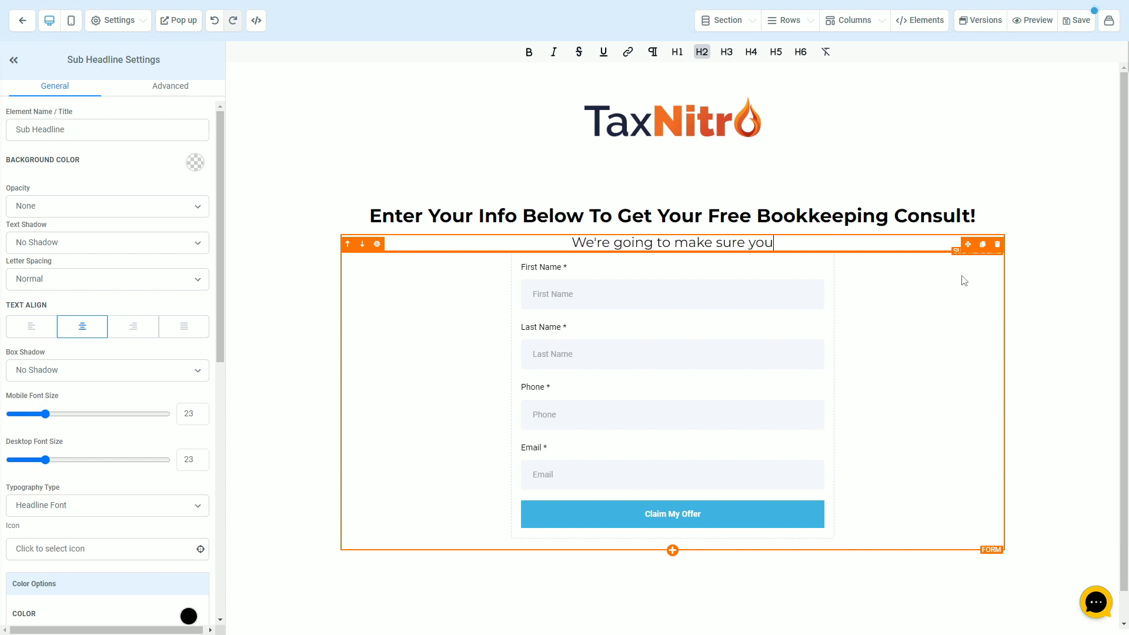
text( never spe)
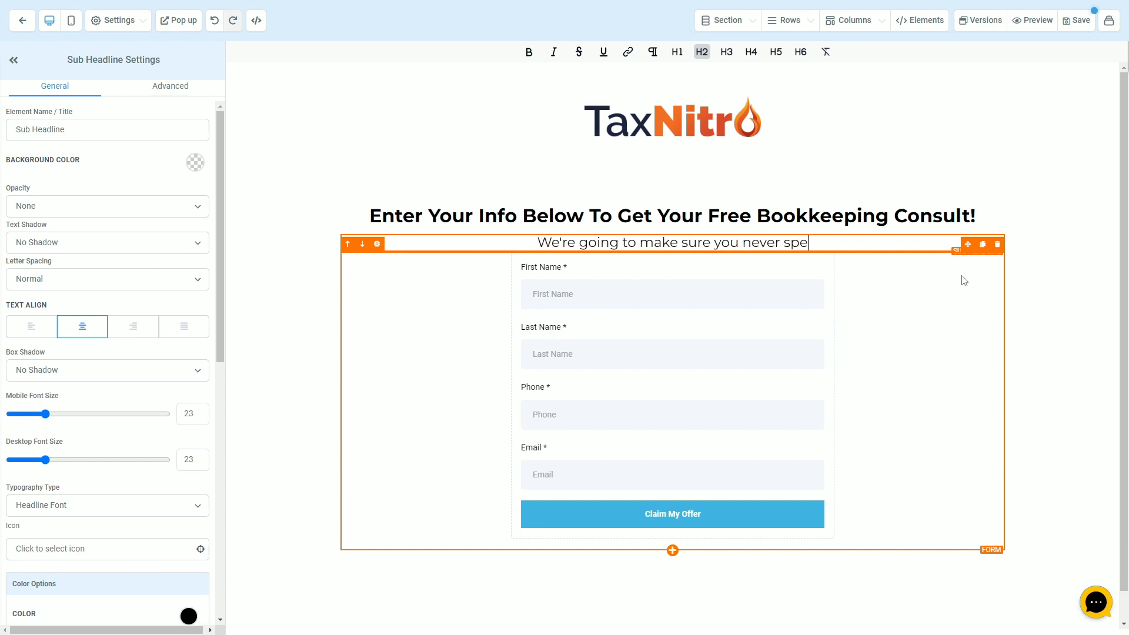
text(nd a dollar)
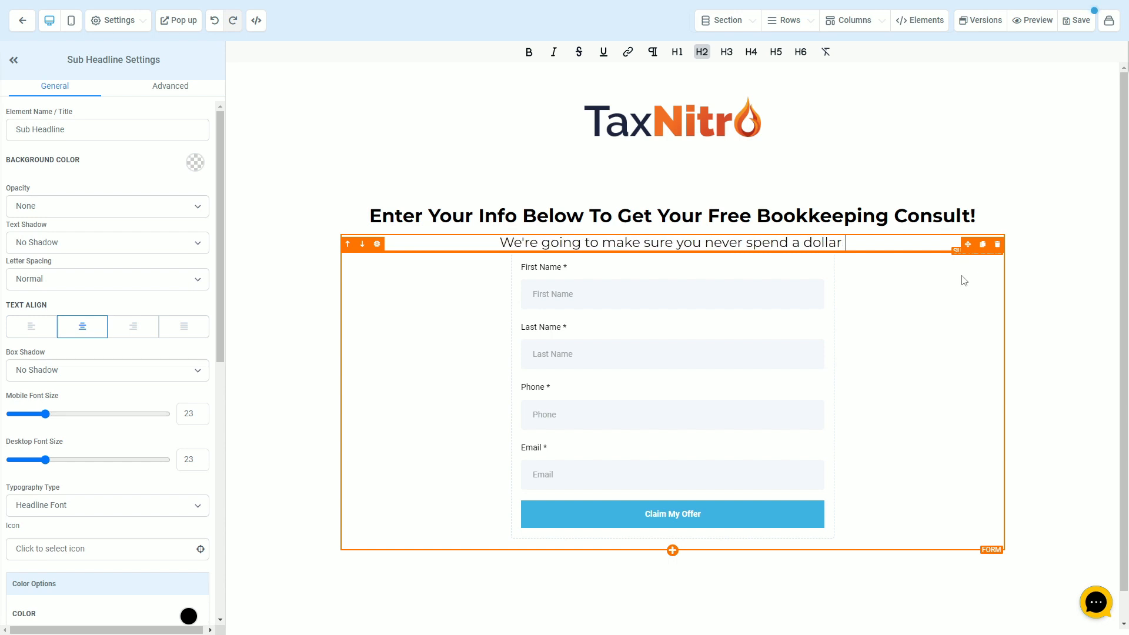
key(BackSpace)
key(BackSpace)
key(BackSpace)
key(BackSpace)
key(BackSpace)
key(BackSpace)
key(BackSpace)
key(BackSpace)
key(BackSpace)
key(BackSpace)
key(BackSpace)
key(BackSpace)
key(BackSpace)
key(BackSpace)
key(BackSpace)
text(was)
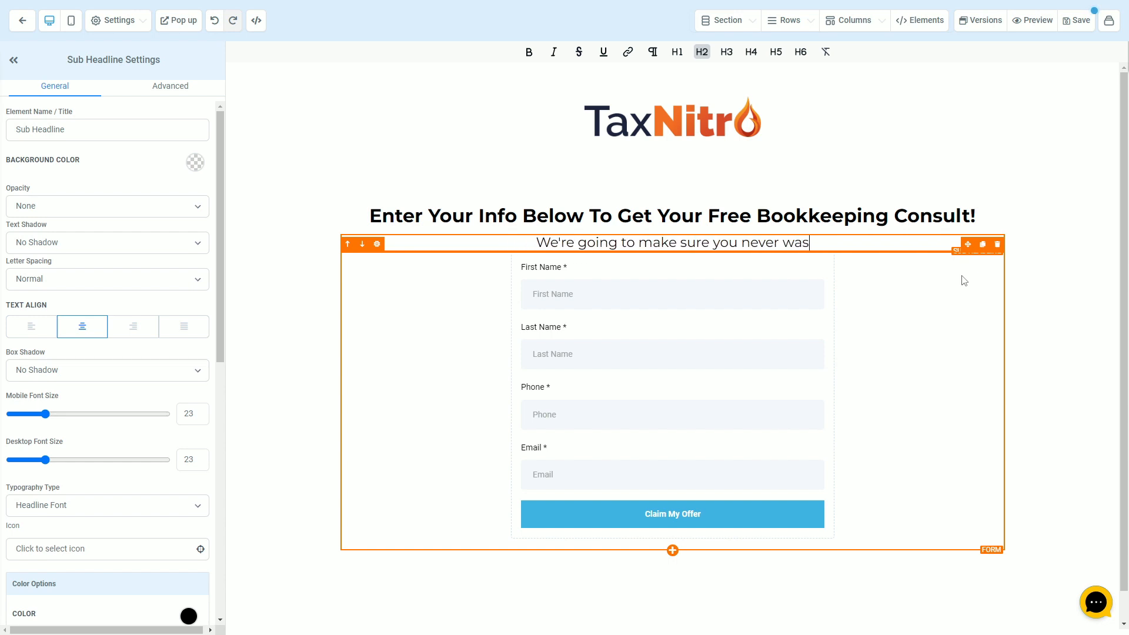
text(te a dollar aga)
key(BackSpace)
key(BackSpace)
key(BackSpace)
key(BackSpace)
key(BackSpace)
key(BackSpace)
key(BackSpace)
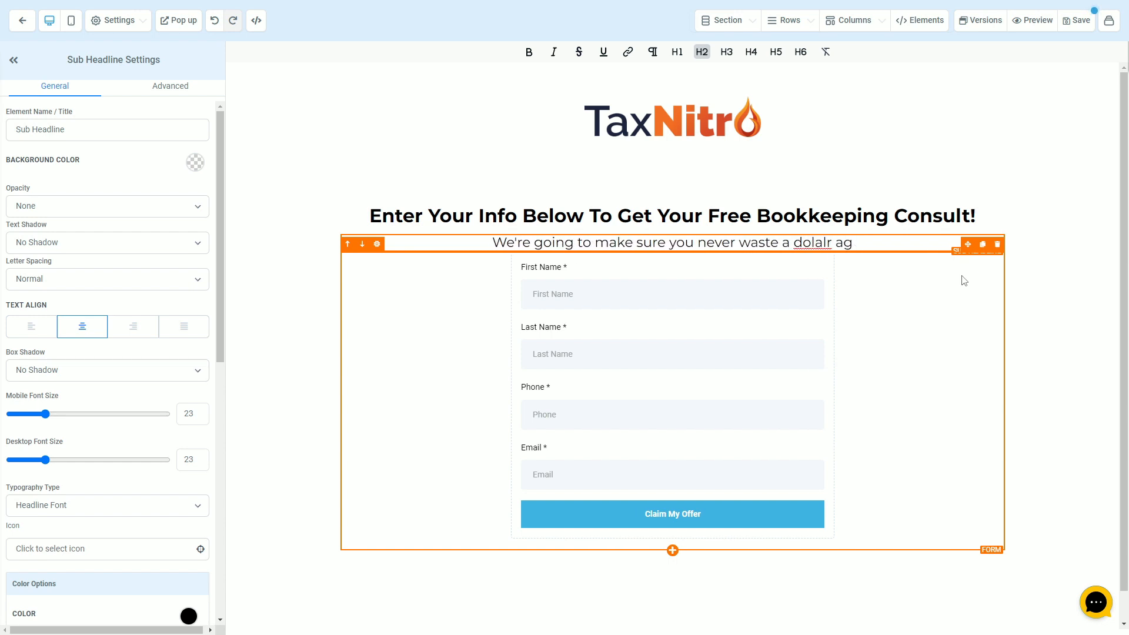
key(BackSpace)
key(BackSpace)
text(ollar )
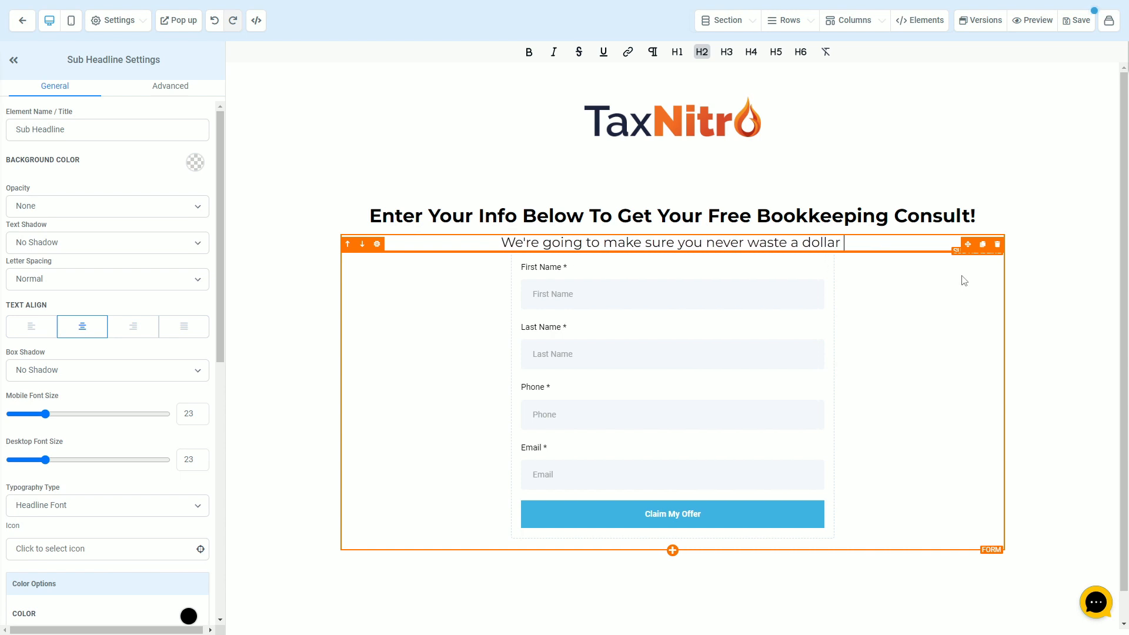
text(on a bad )
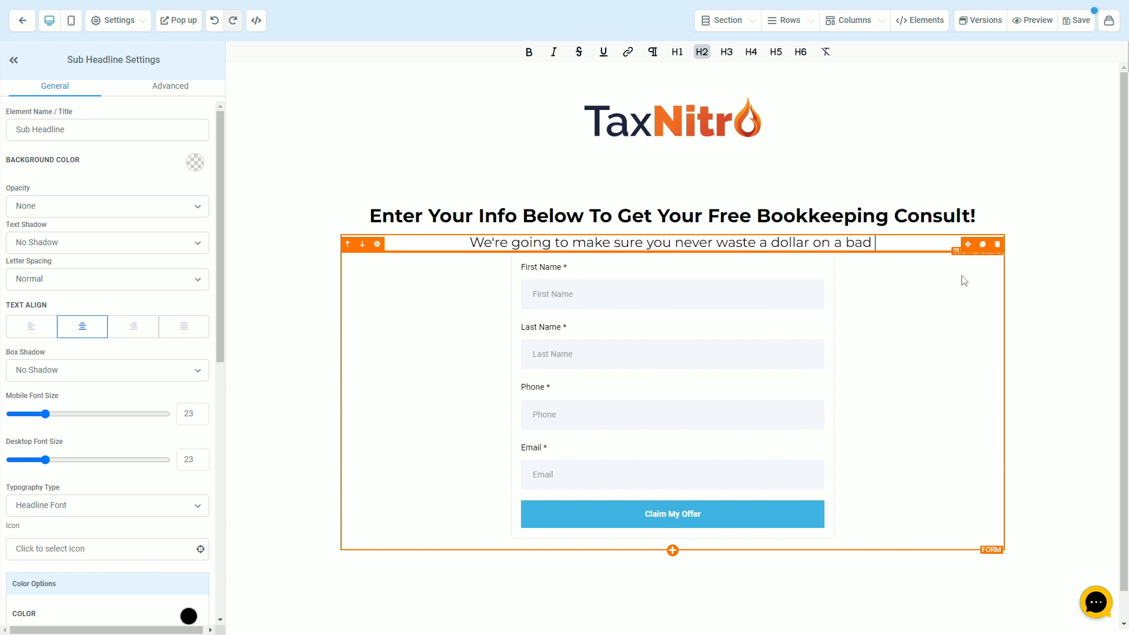
text(project)
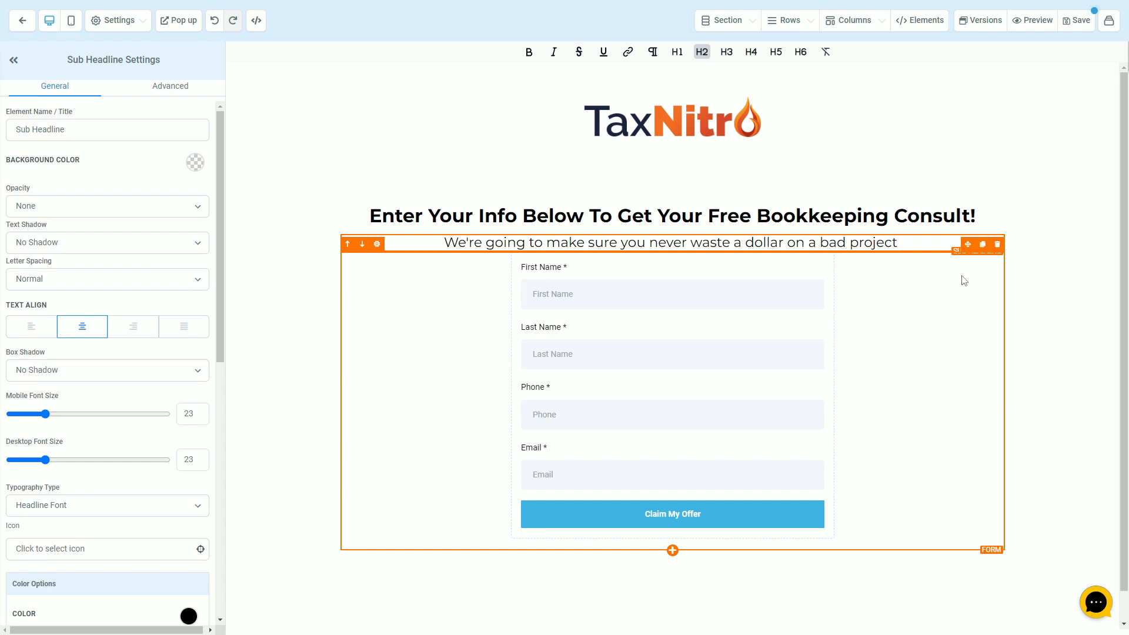
Rewrite the sub-headline's ending after "never waste" as "another dollar in your small business again!"
click(902, 243)
drag(902, 242, 744, 242)
key(BackSpace)
text(nother do)
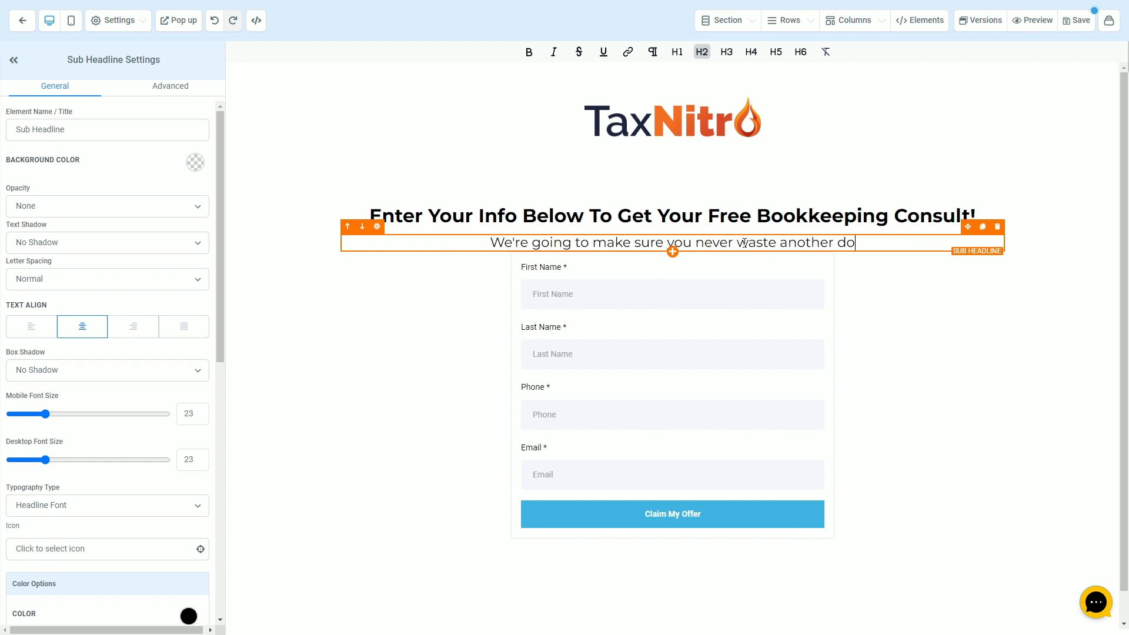
text(llar in your )
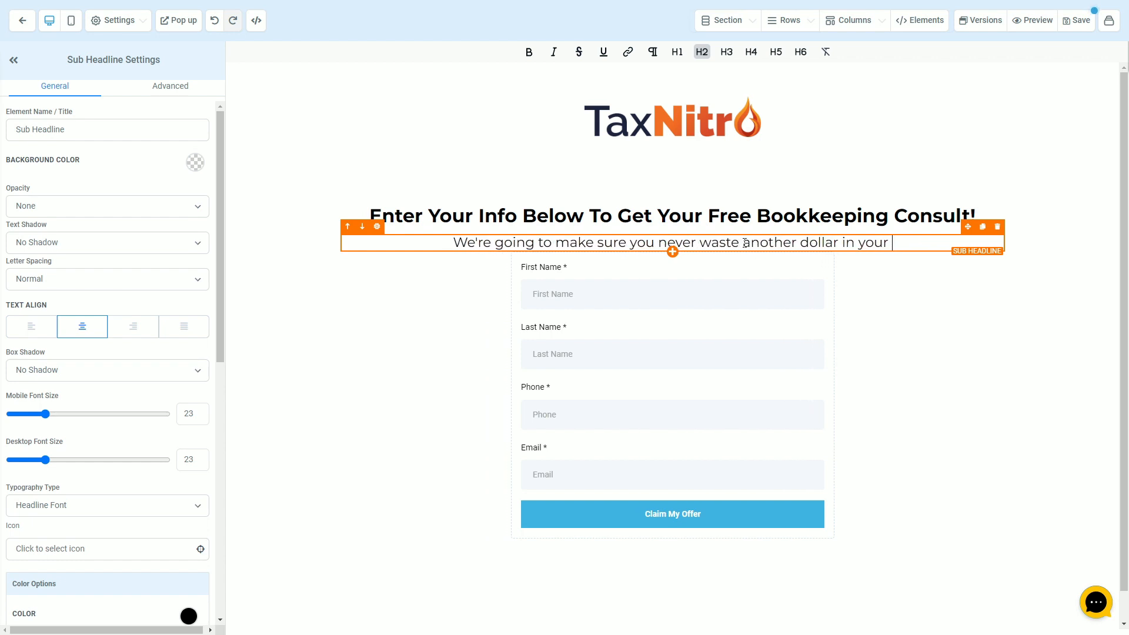
text(small business again!)
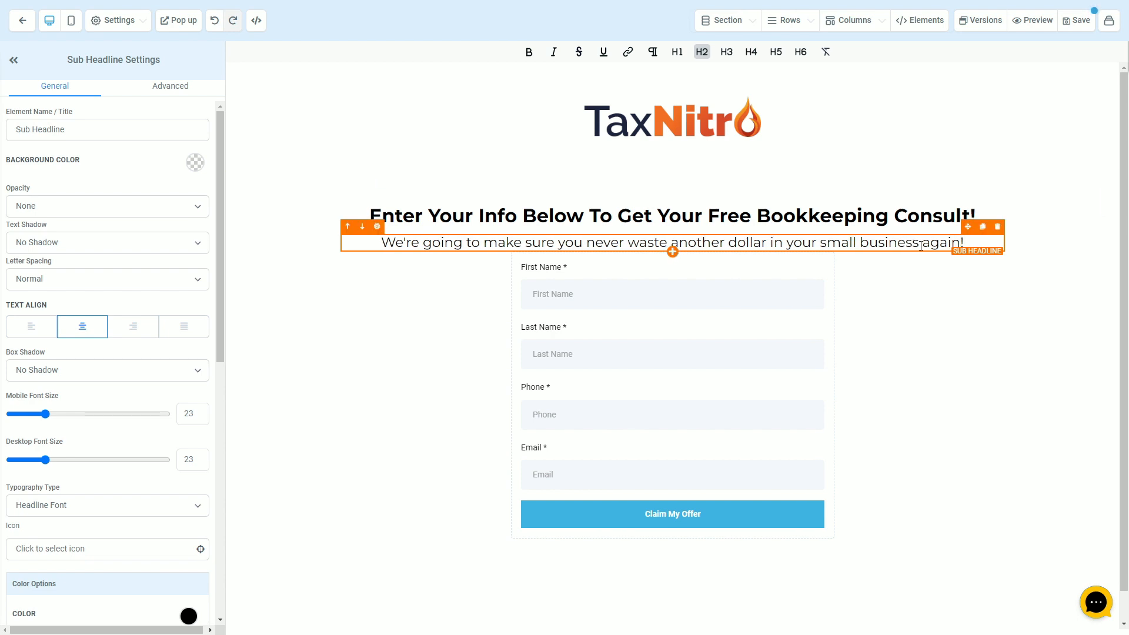
Replace "small business" in the sub-headline with "hair salon"
drag(920, 246, 823, 246)
text(hai)
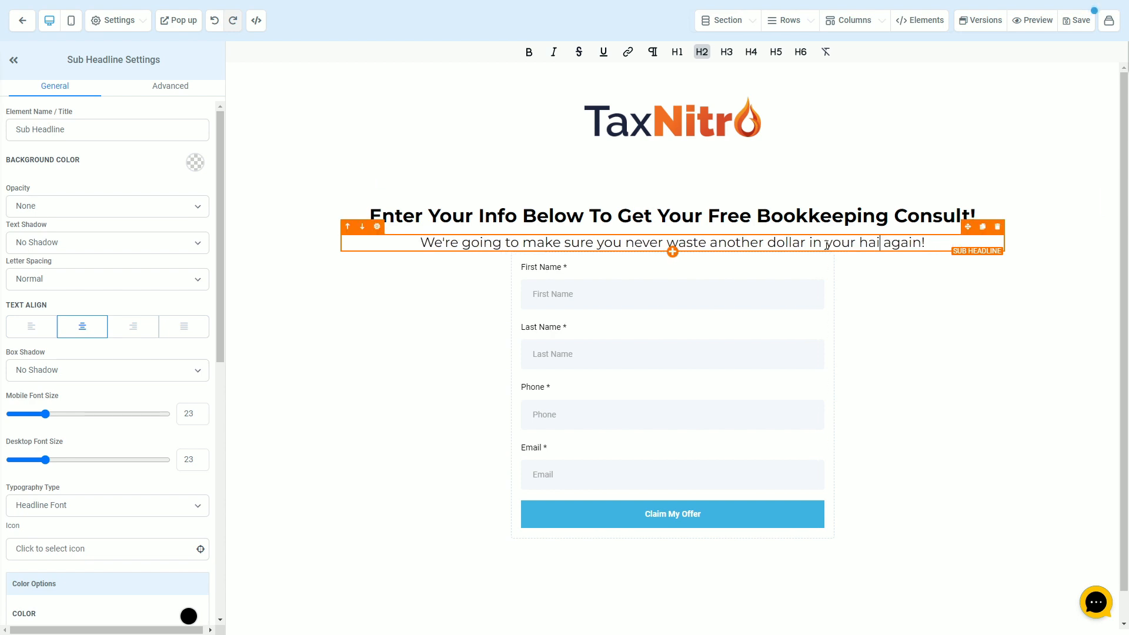
text(r salon)
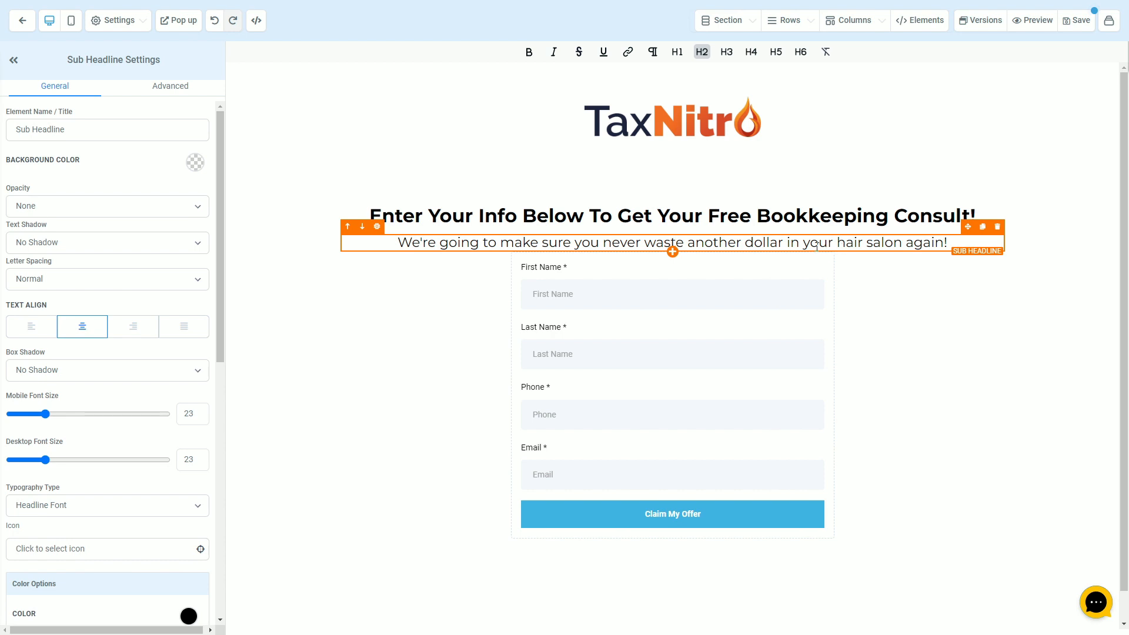
drag(957, 239, 330, 249)
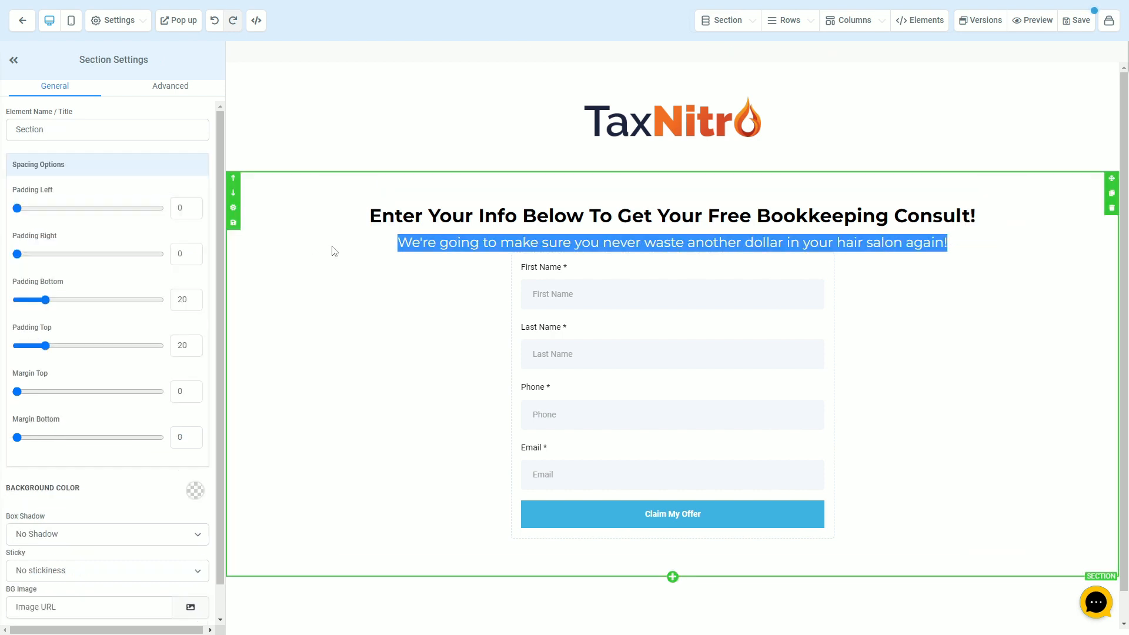
click(668, 215)
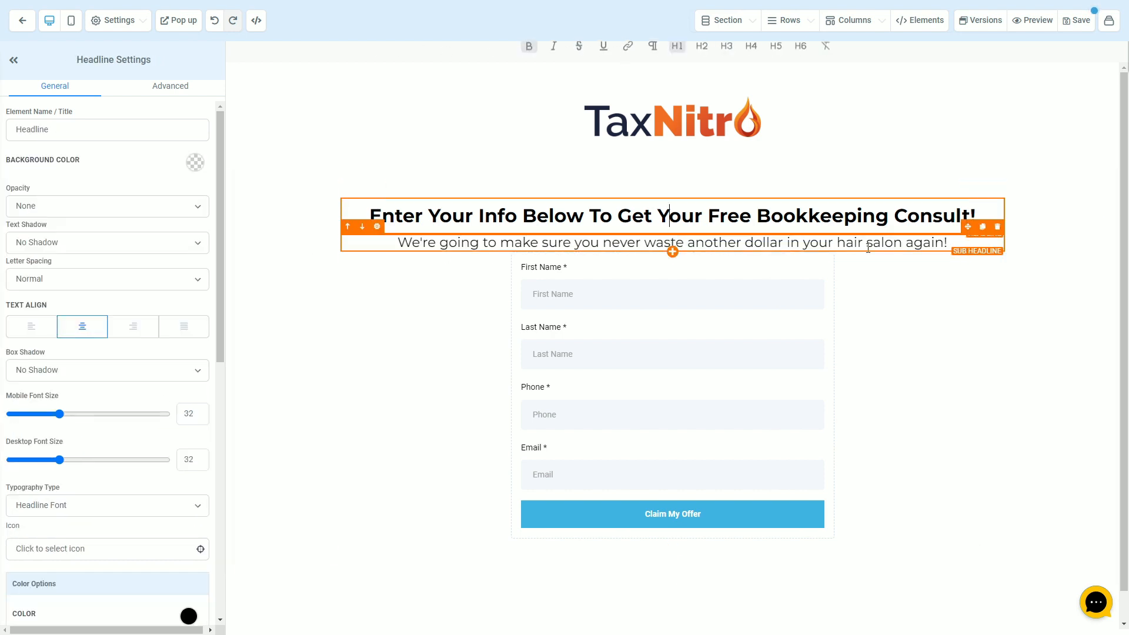
click(898, 167)
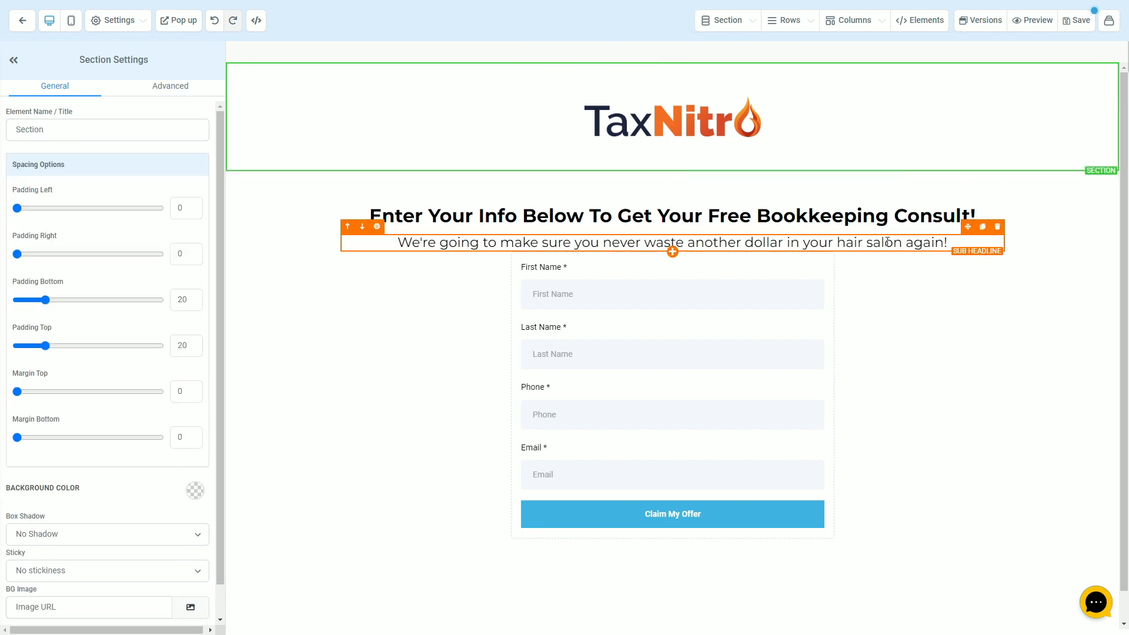
drag(900, 244, 836, 242)
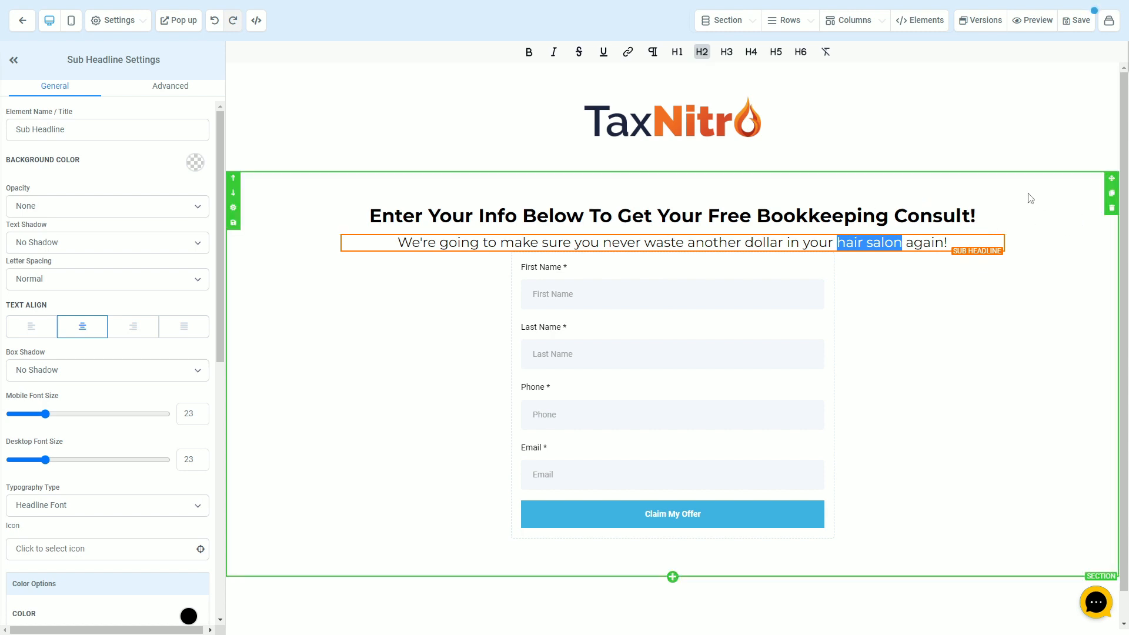
drag(903, 242, 836, 242)
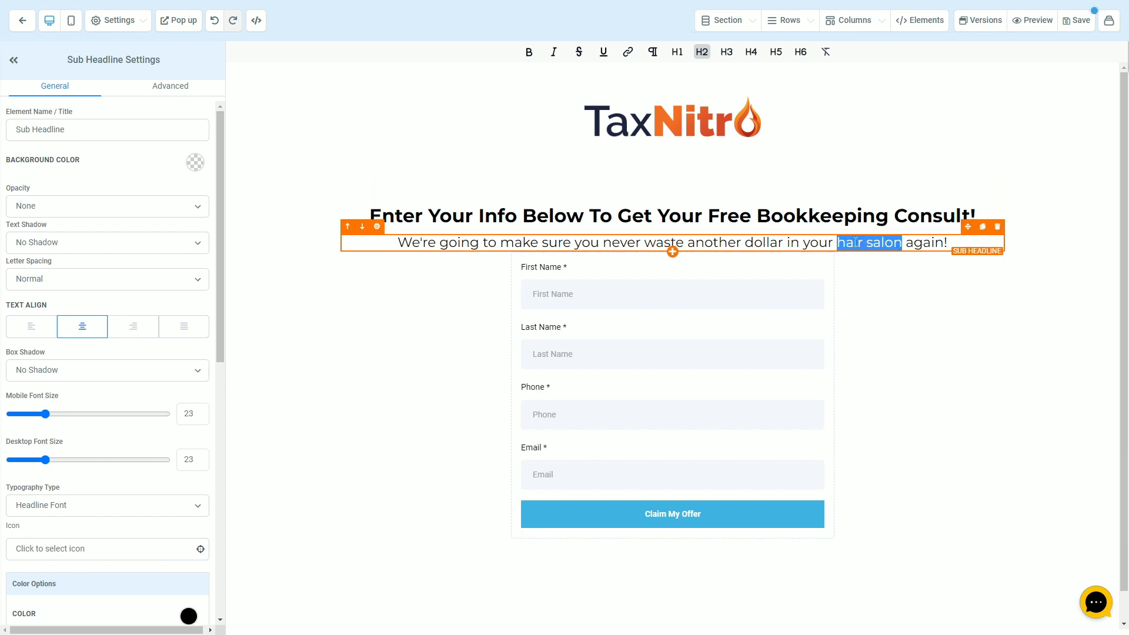
Save the funnel page
click(604, 301)
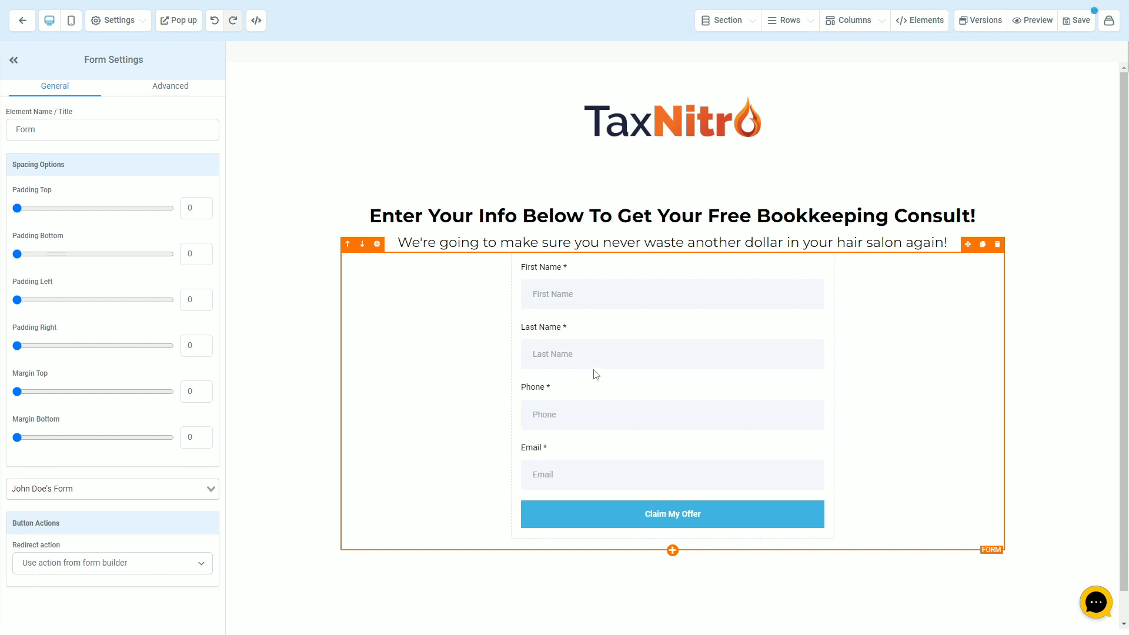
click(1077, 21)
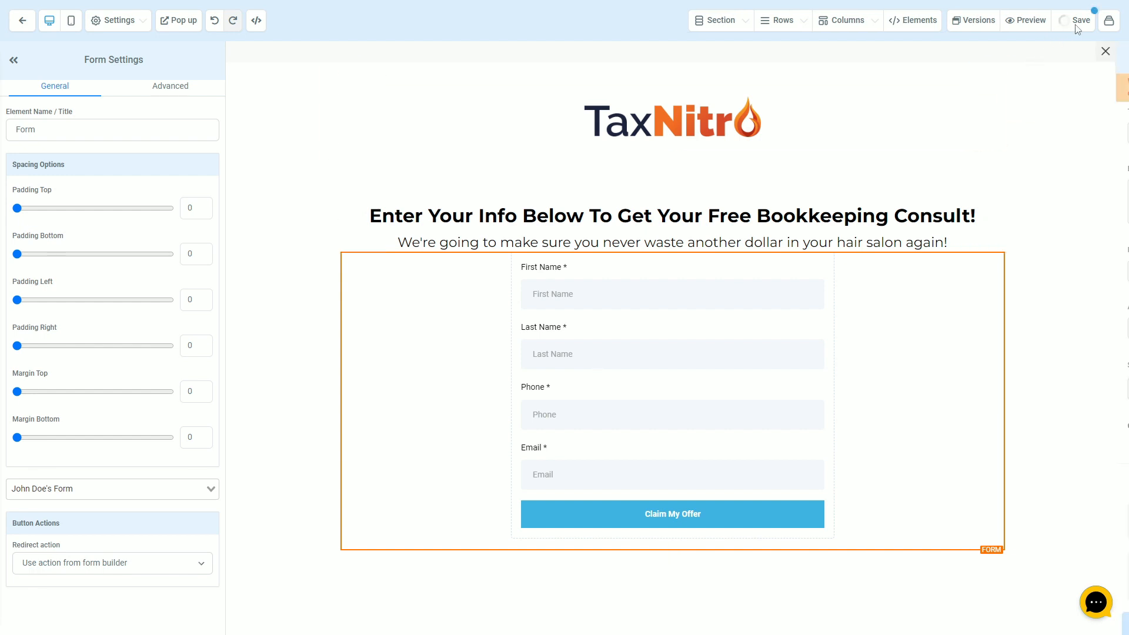
Set the form section's background image to the first photo found on Unsplash for "accounting firm"
click(284, 298)
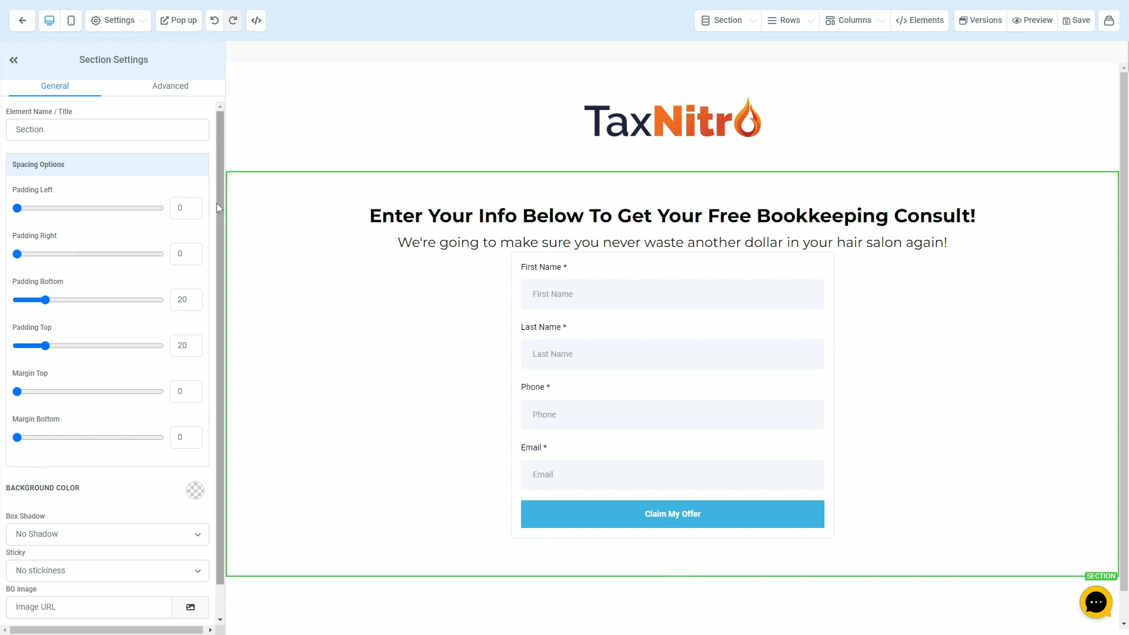
scroll(216, 203, down, 1)
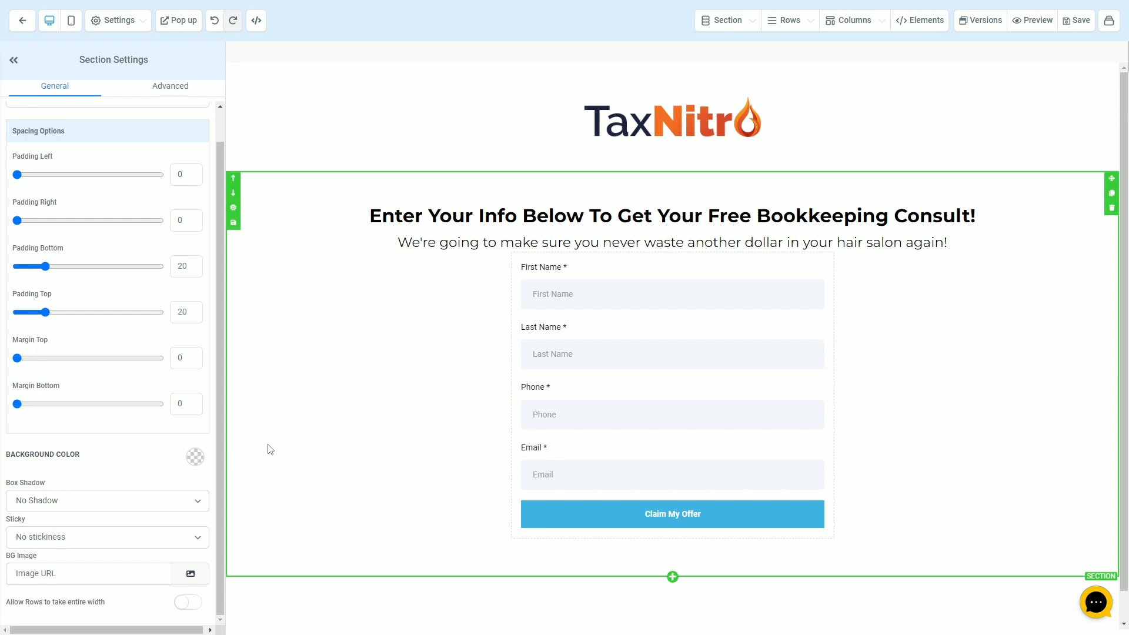
mouse_move(3, 563)
mouse_down()
mouse_move(46, 558)
mouse_move(5, 557)
mouse_up()
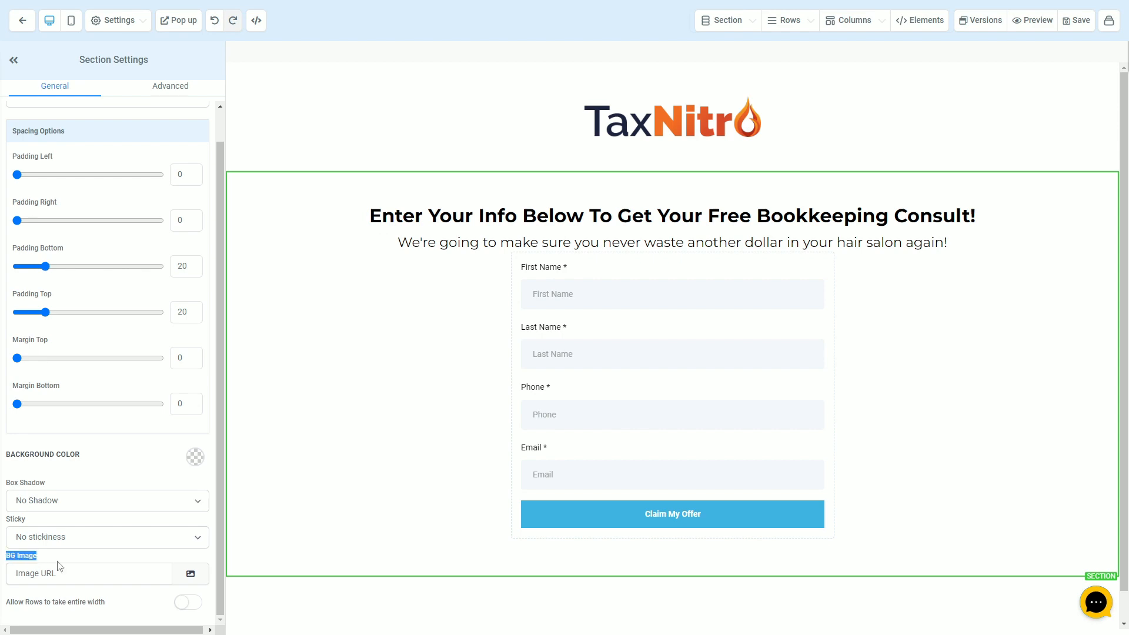
click(94, 558)
click(190, 575)
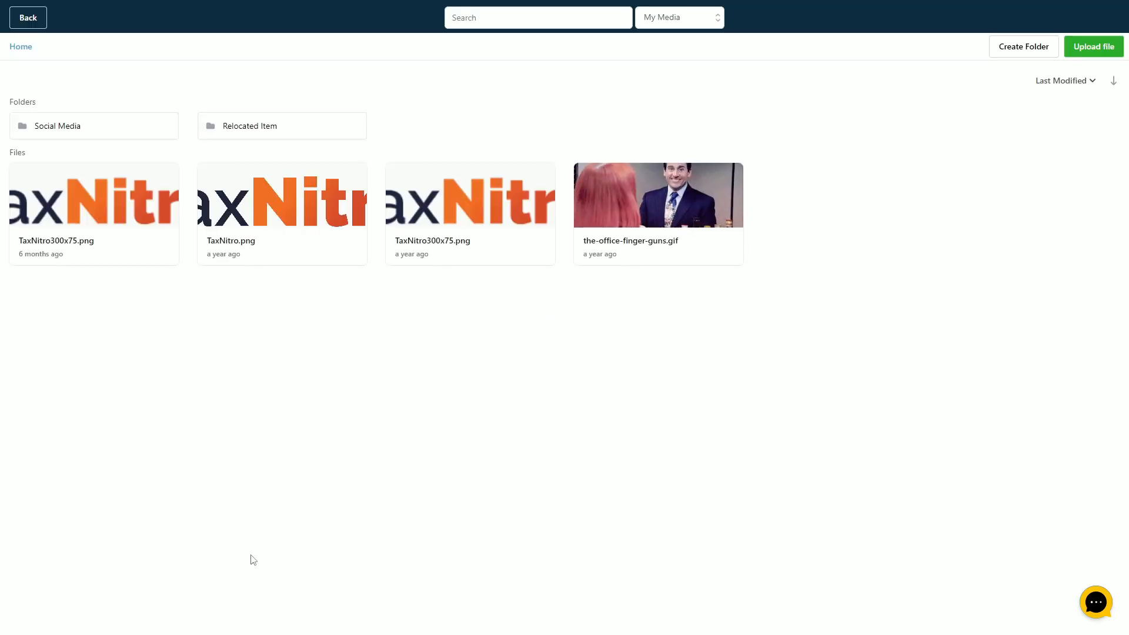
click(691, 19)
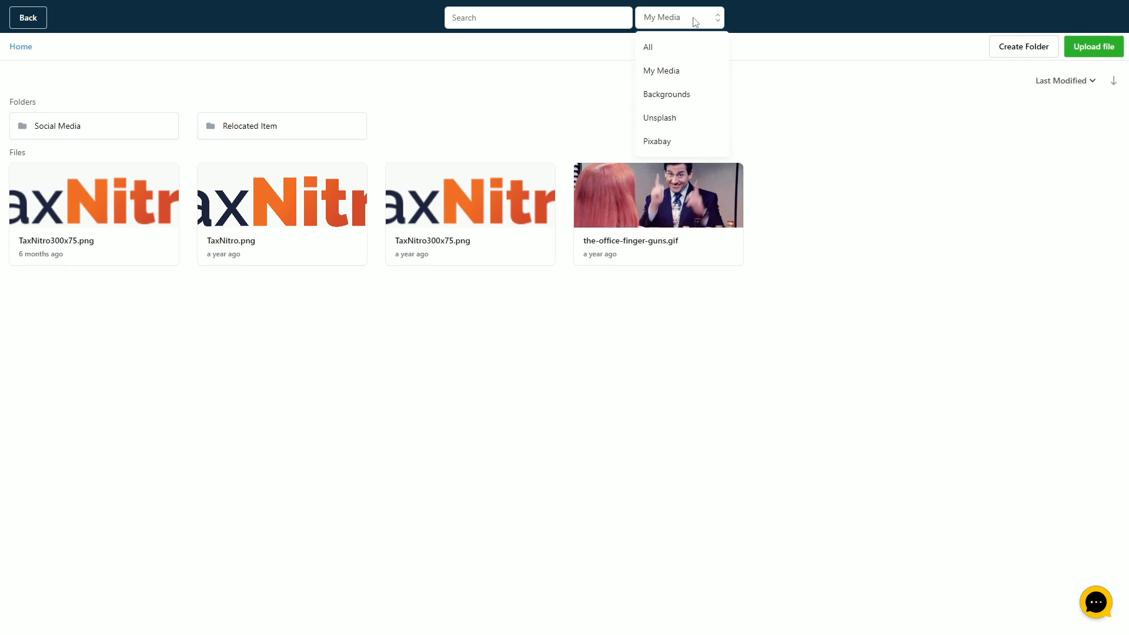
click(654, 120)
click(536, 22)
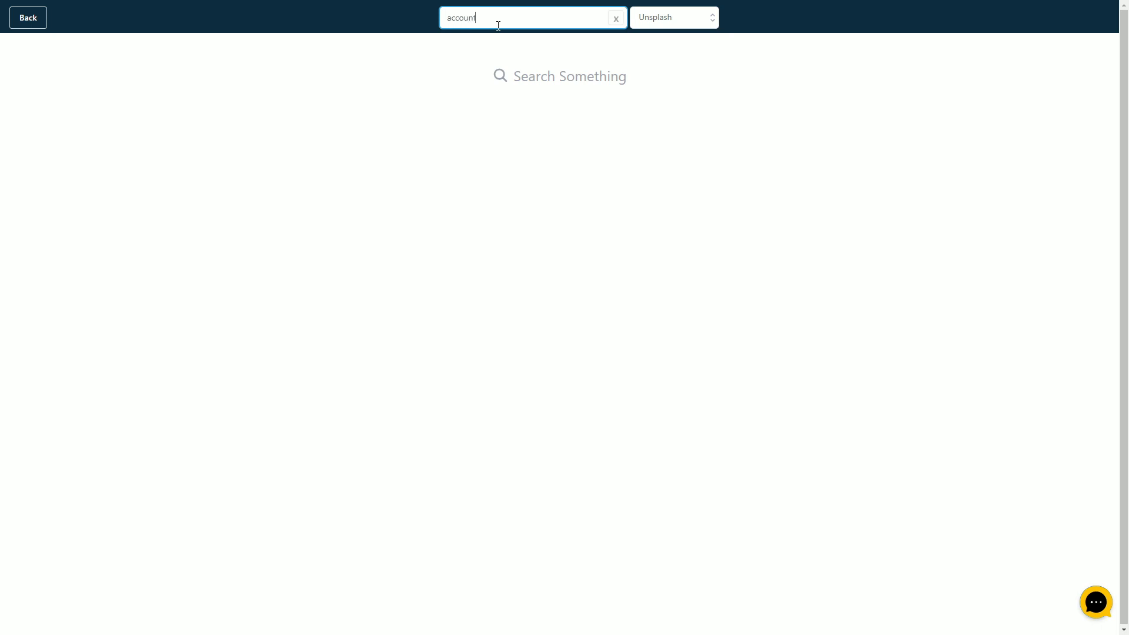
key(Return)
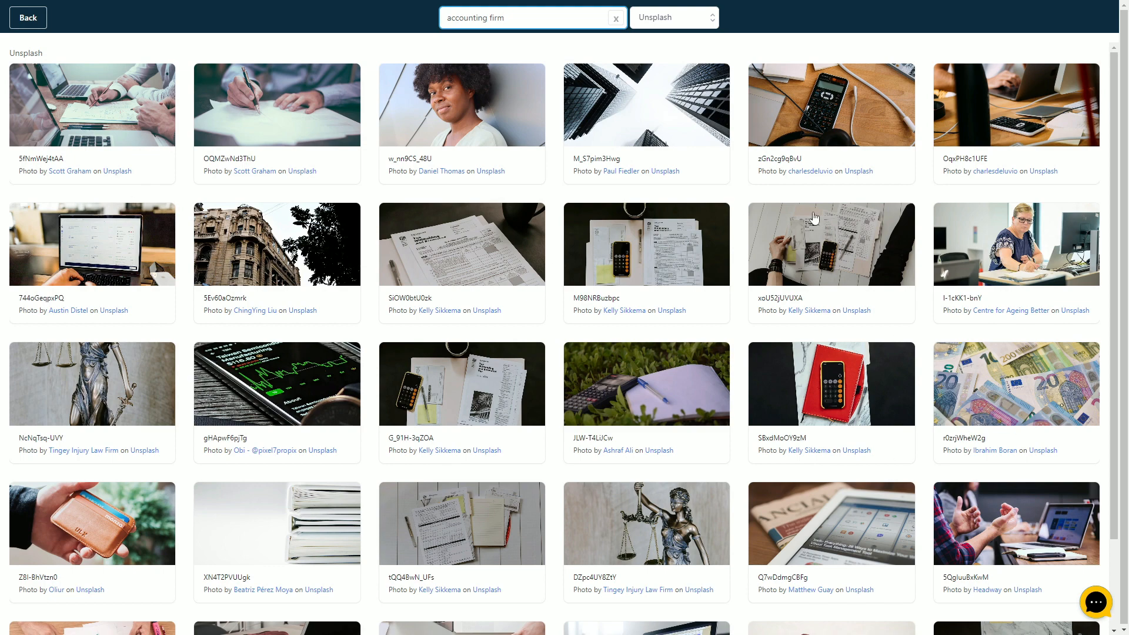
click(70, 107)
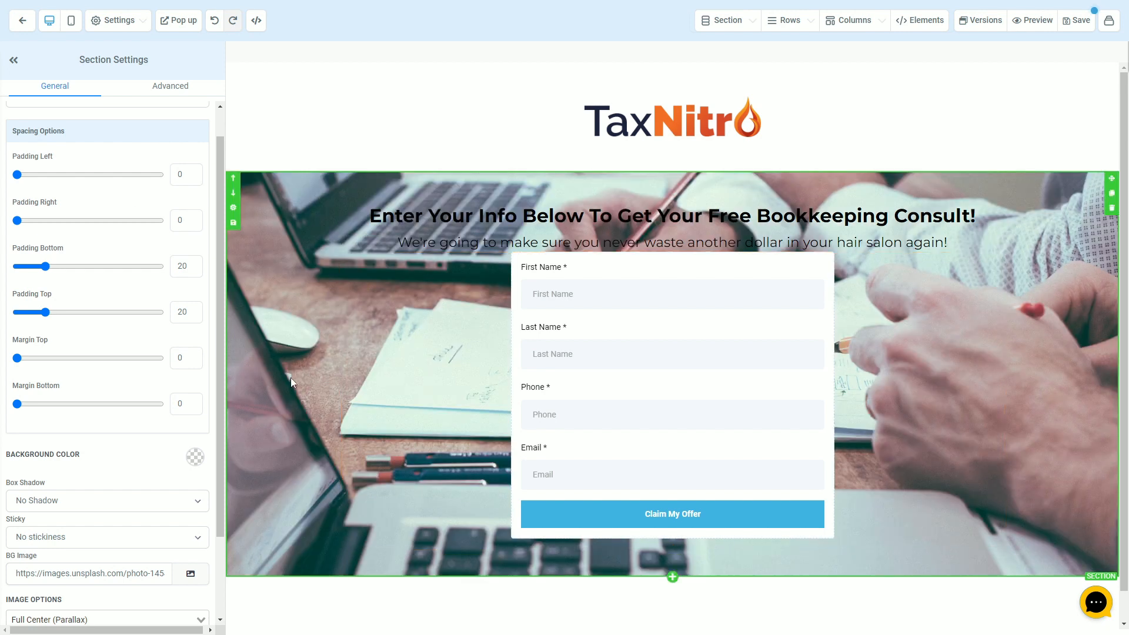
Try Half Fade for the section's background image opacity, and set it to Heavy Fade
scroll(88, 451, down, 3)
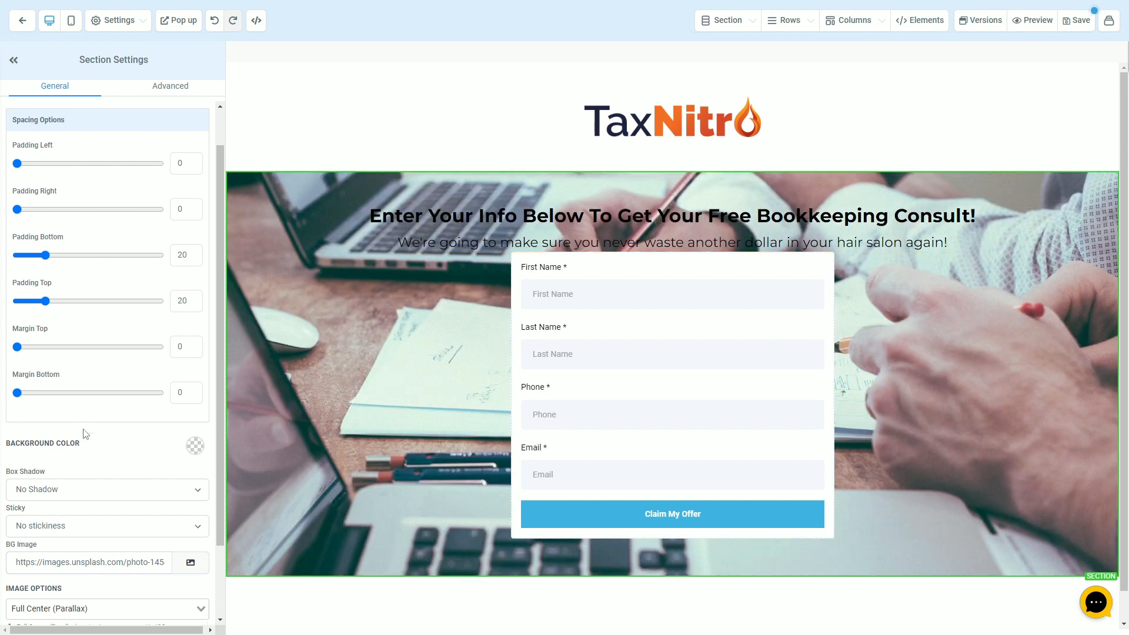
click(76, 575)
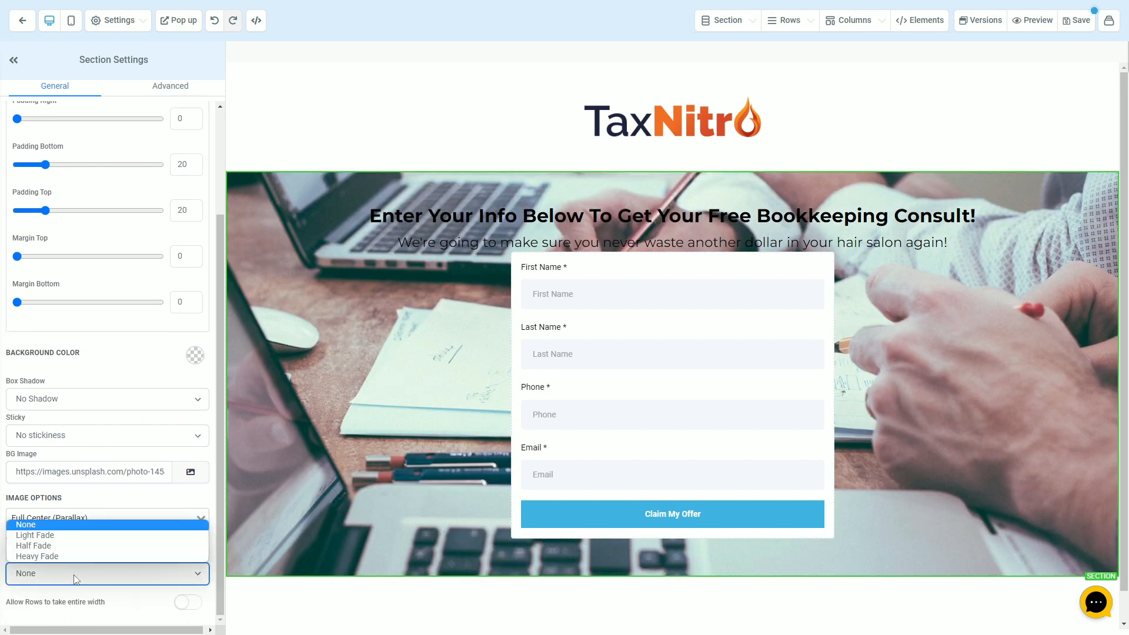
click(59, 546)
click(66, 583)
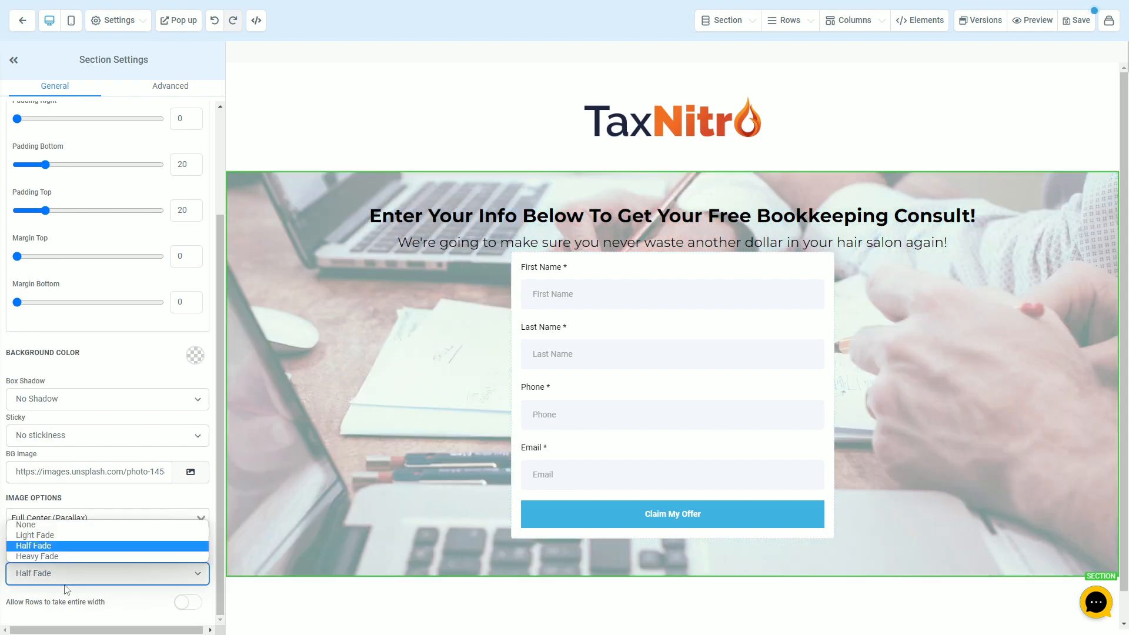
click(52, 556)
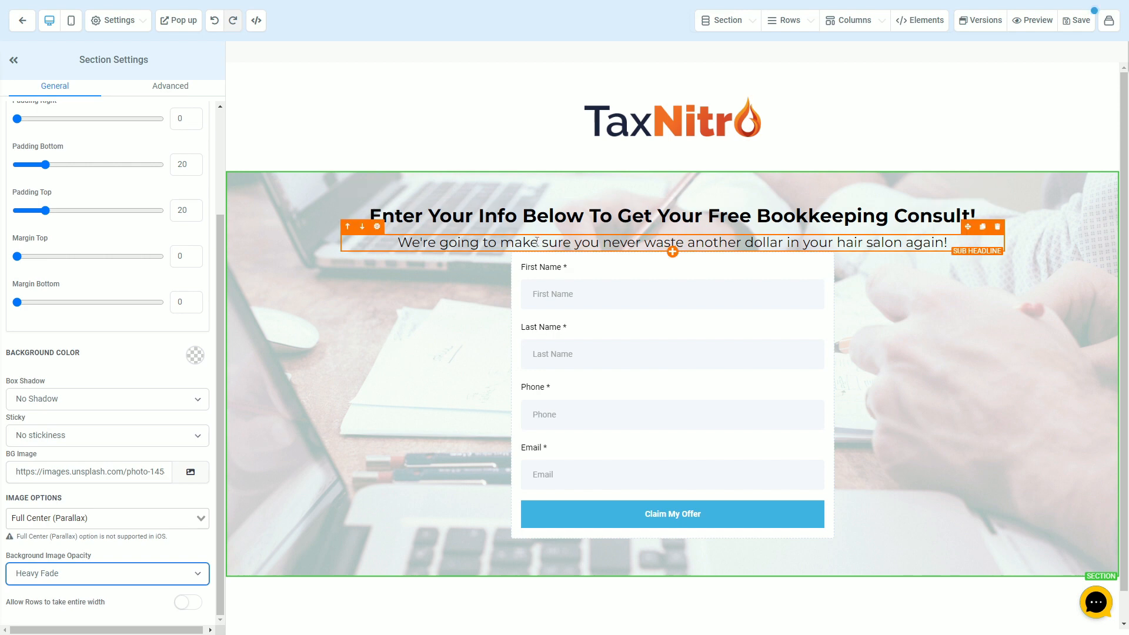
Save the funnel page, and compare its desktop and mobile layouts, ending in the mobile layout
click(318, 323)
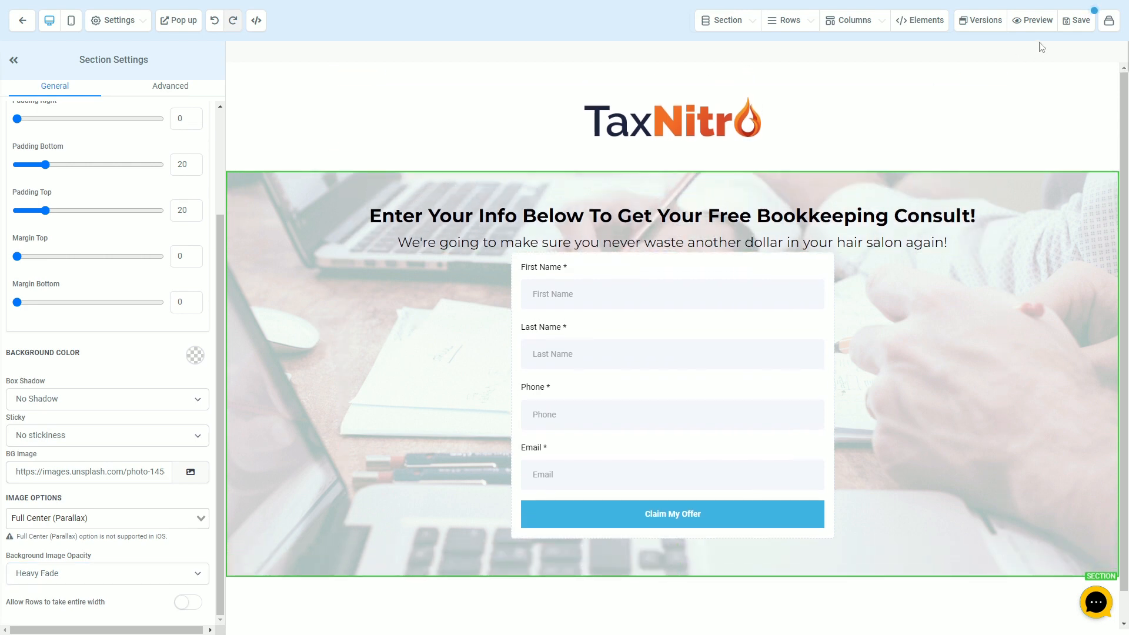
click(1079, 23)
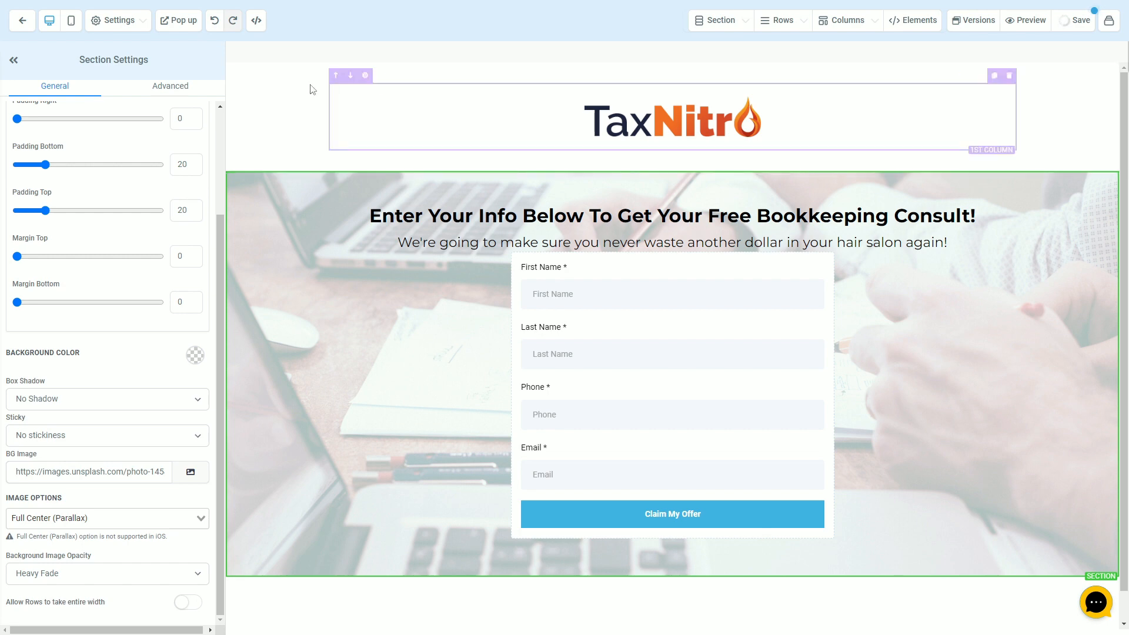
click(73, 27)
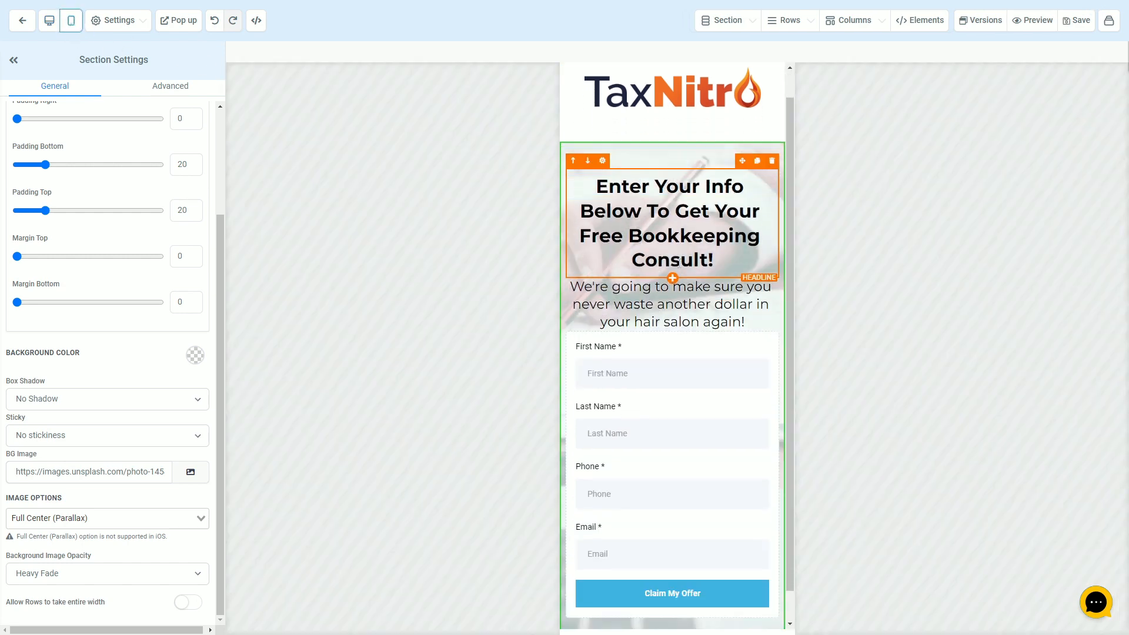
click(53, 25)
click(69, 25)
click(53, 24)
click(71, 23)
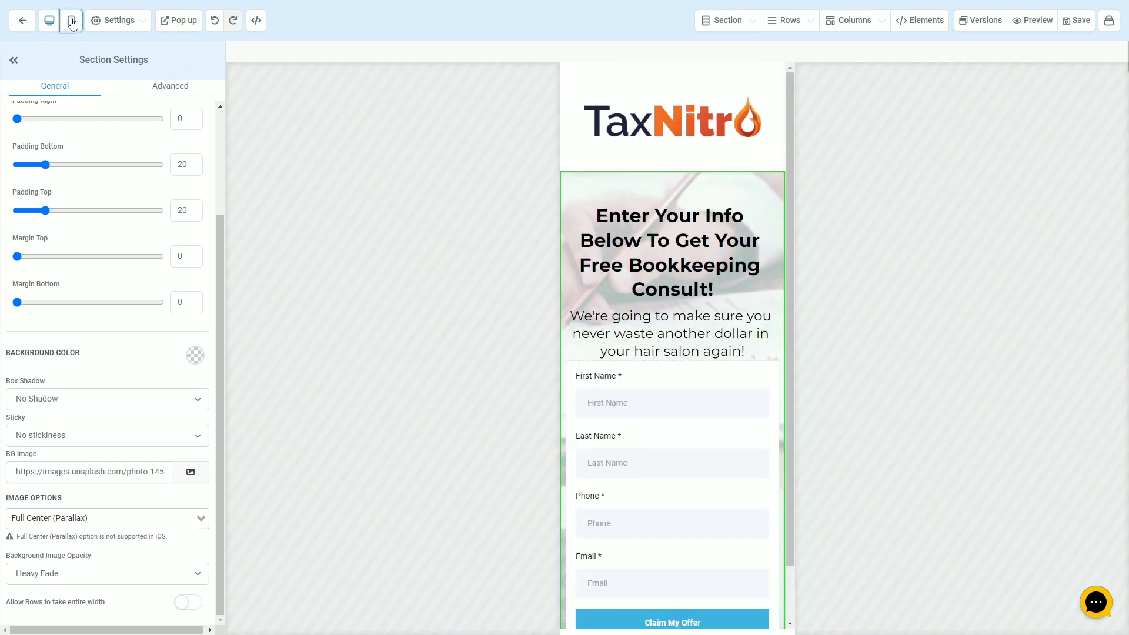
Reduce the headline's mobile font size, set the sub-headline's mobile font size to 16, and save the page
click(650, 259)
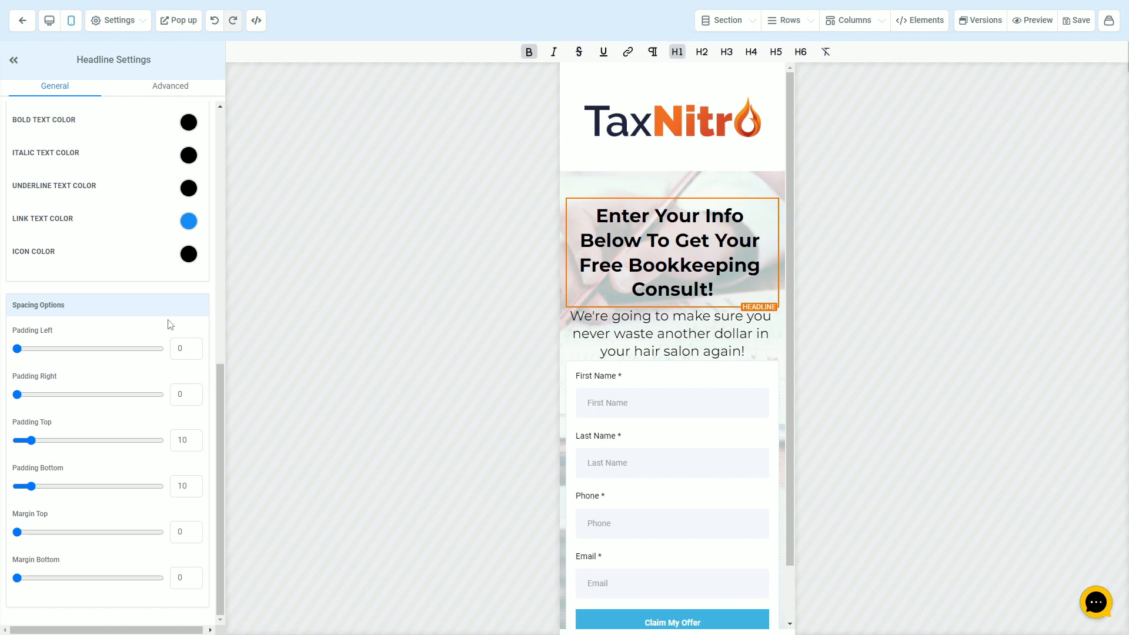
scroll(76, 428, up, 5)
scroll(85, 428, up, 4)
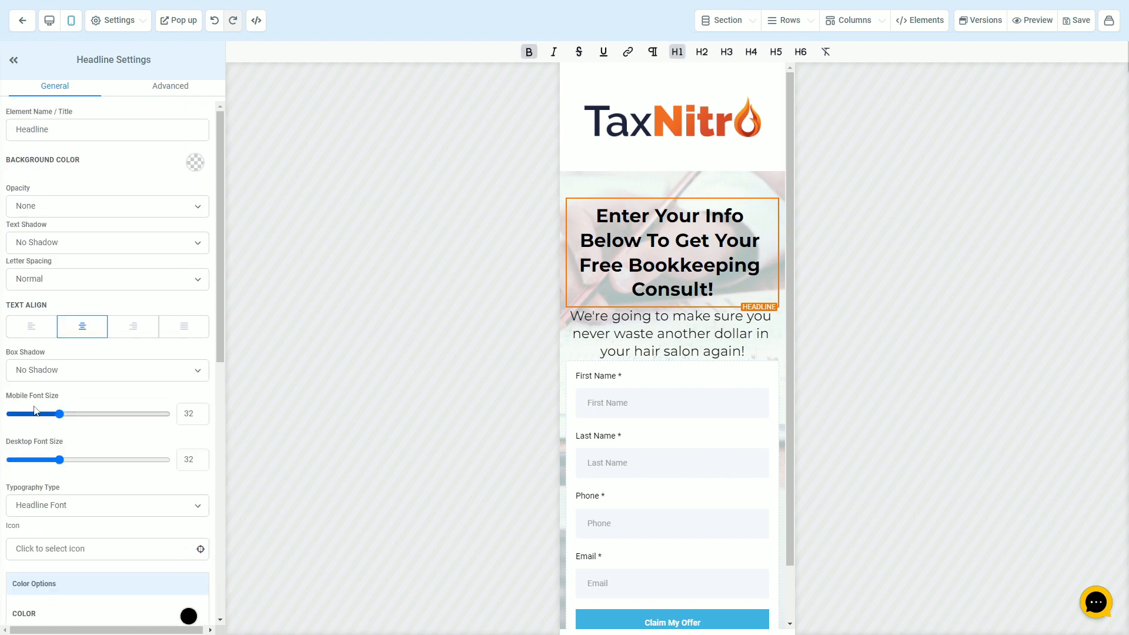
drag(5, 394, 35, 417)
click(596, 295)
click(1079, 20)
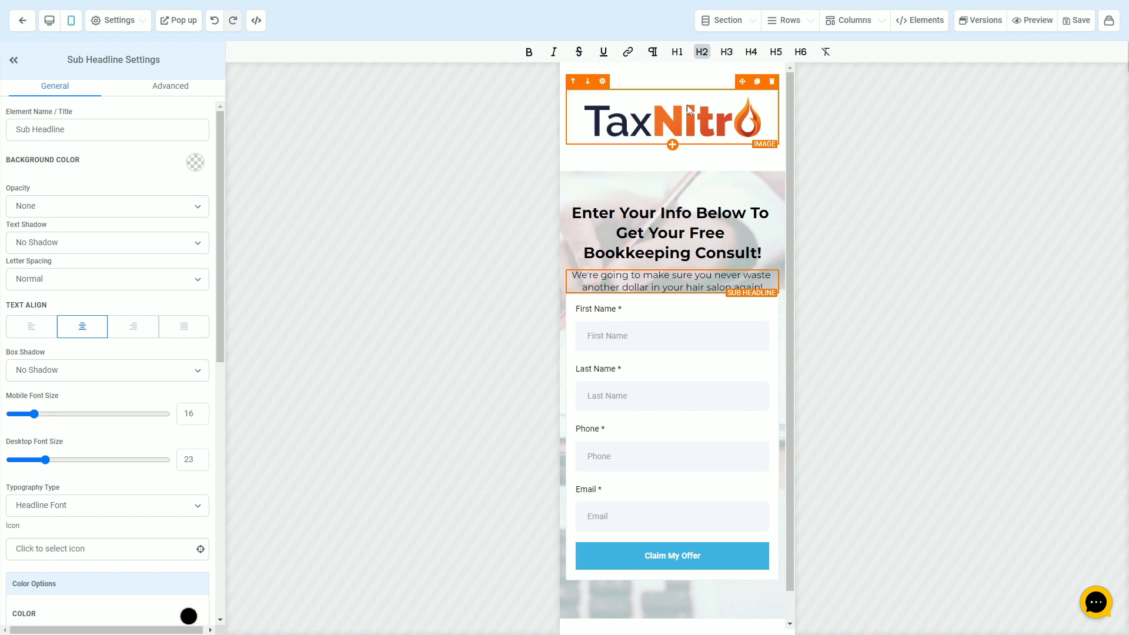
Move the logo section below the form section and save the page
click(689, 74)
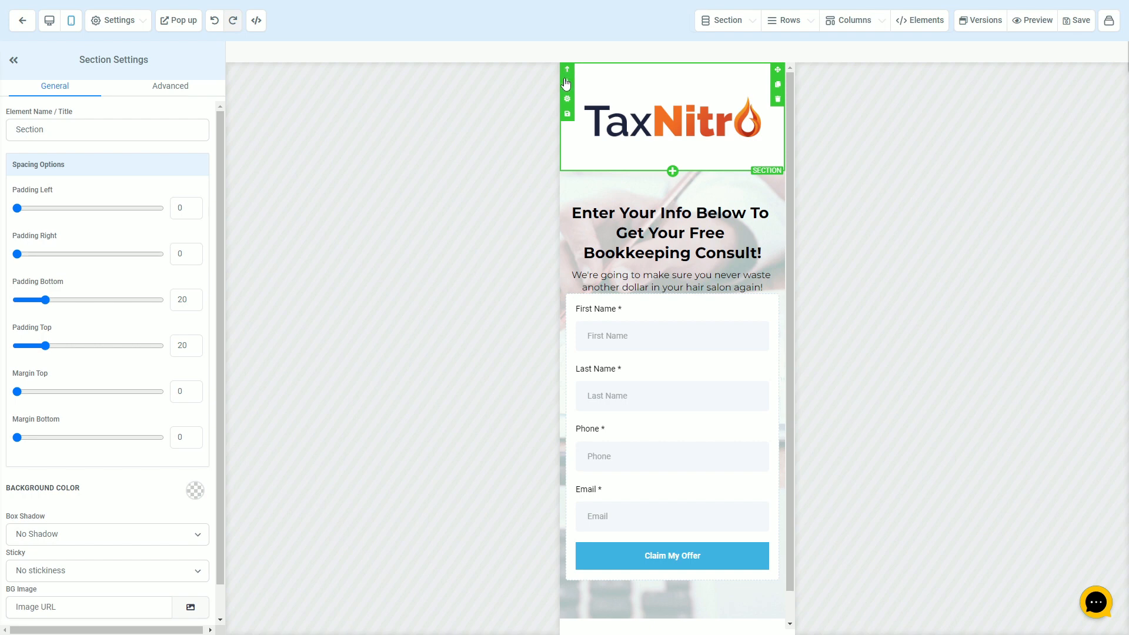
click(567, 83)
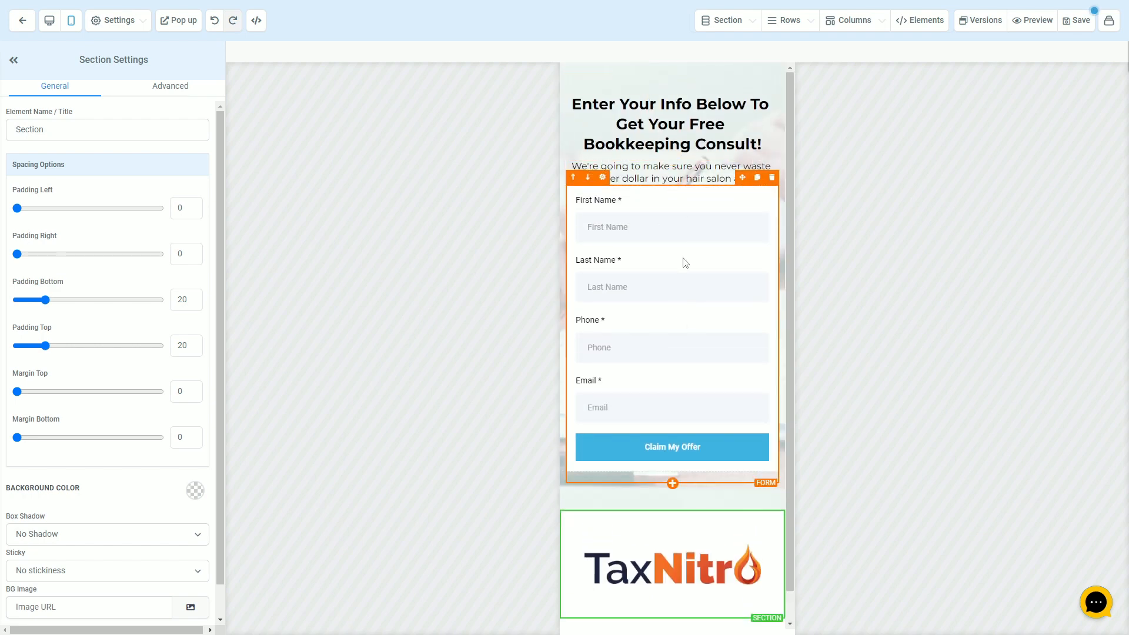
click(1074, 24)
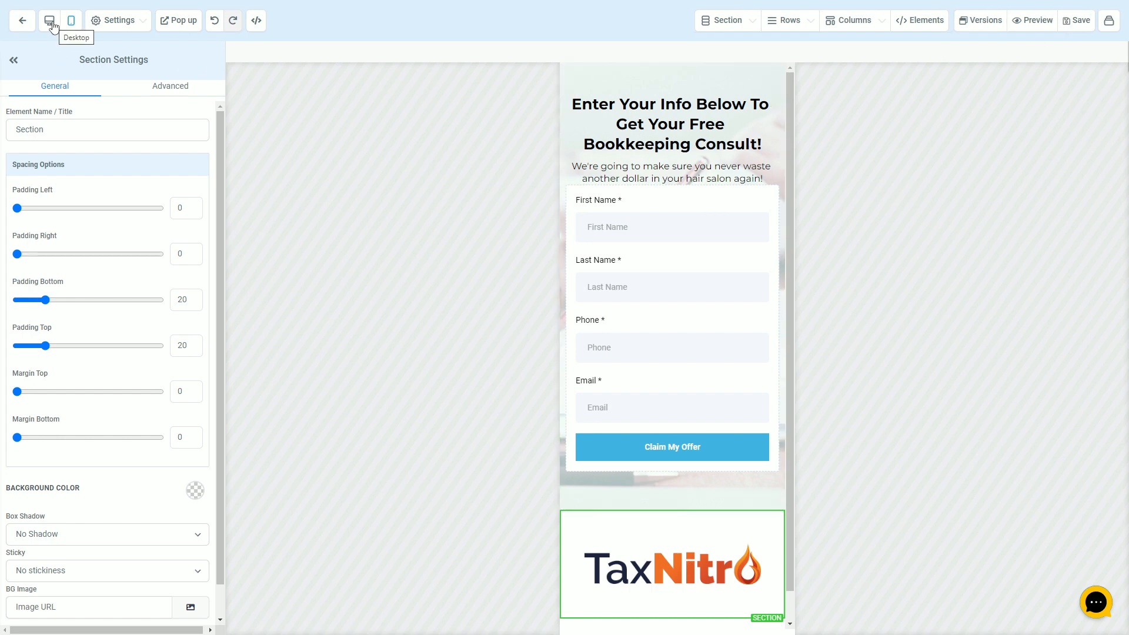
In the desktop layout, duplicate the logo section and move one copy above the form section
click(52, 24)
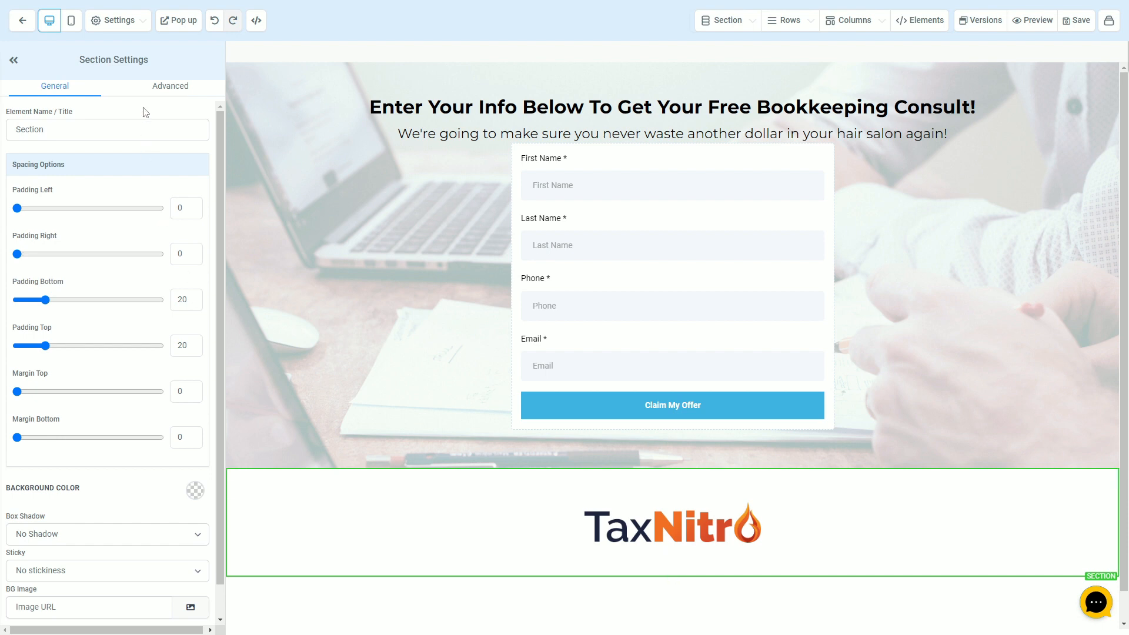
click(165, 88)
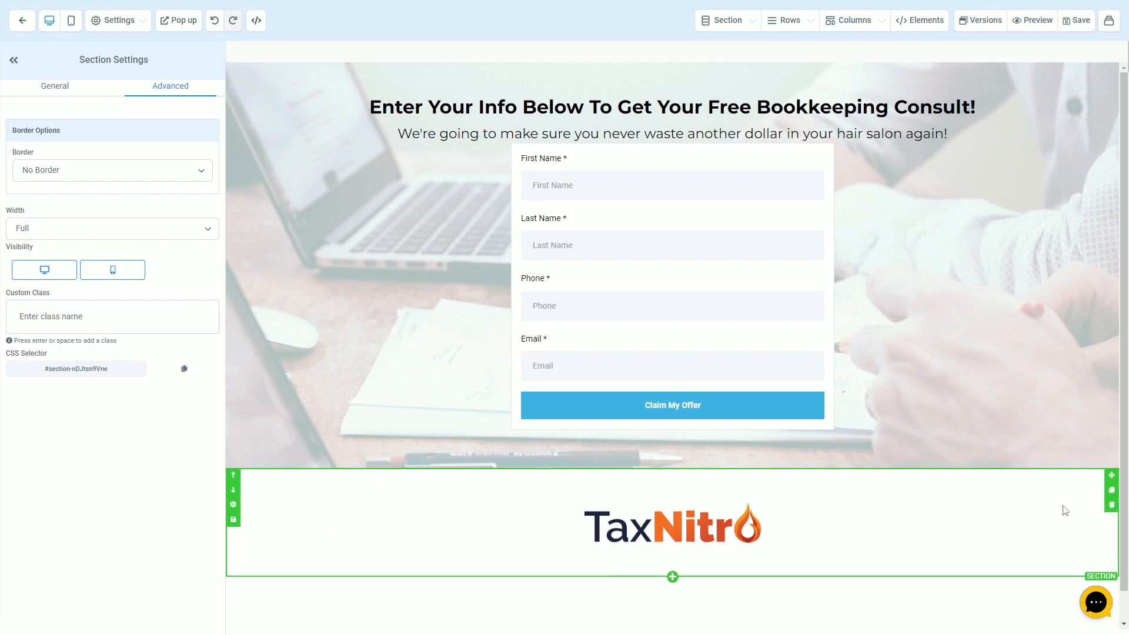
click(1111, 490)
scroll(588, 459, down, 1)
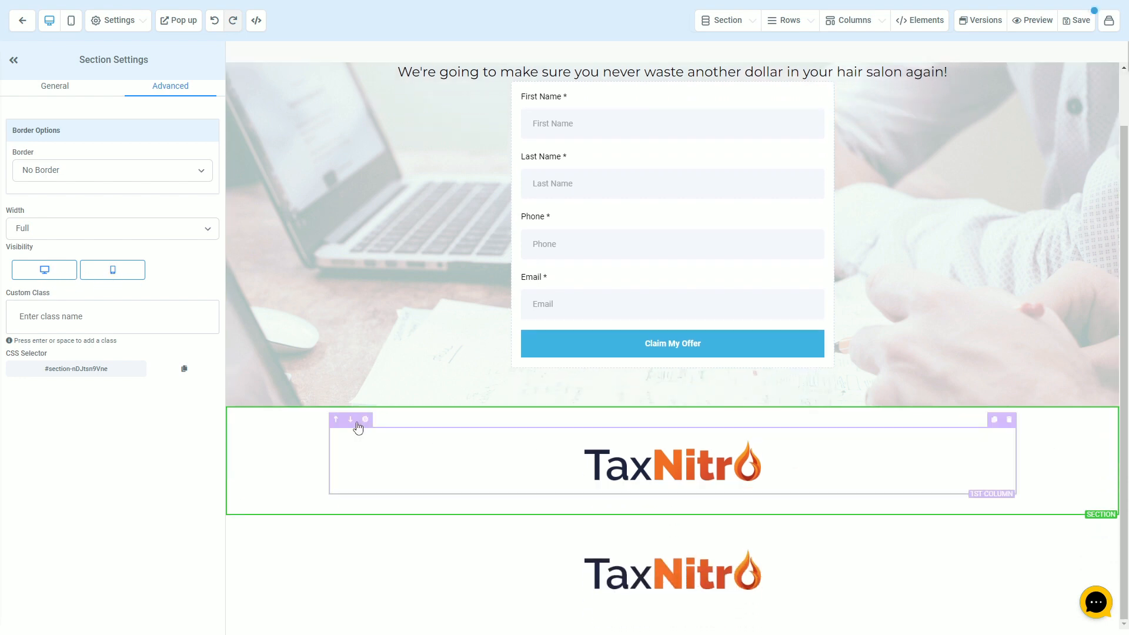
click(234, 412)
scroll(235, 408, up, 1)
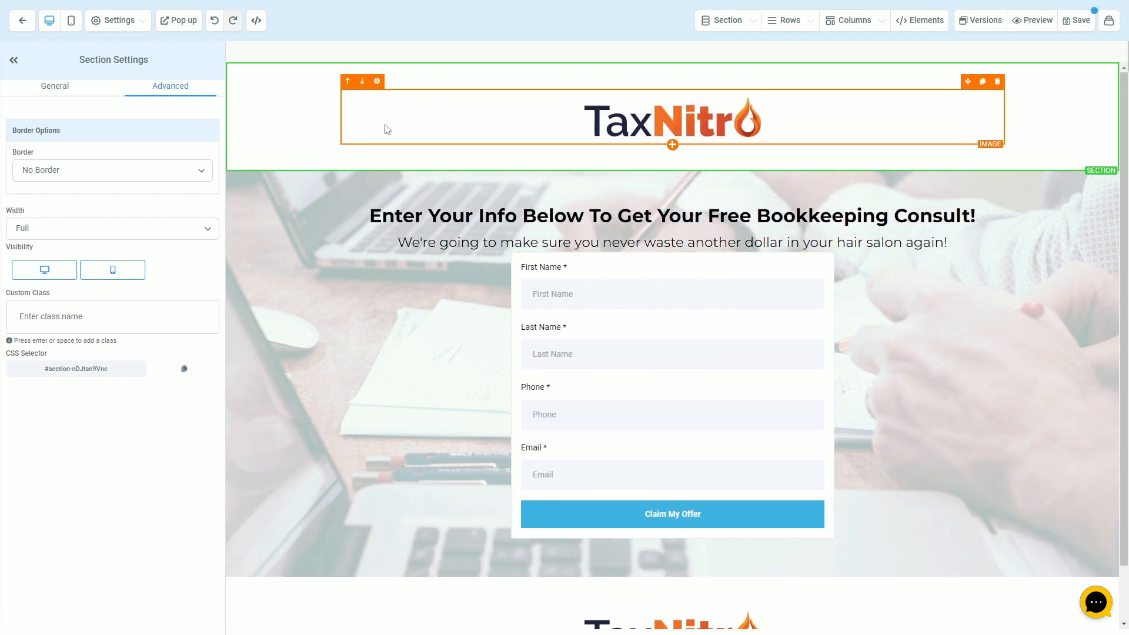
Hide the logo section above the form on mobile devices, keeping it visible on desktop
scroll(323, 442, down, 1)
click(316, 547)
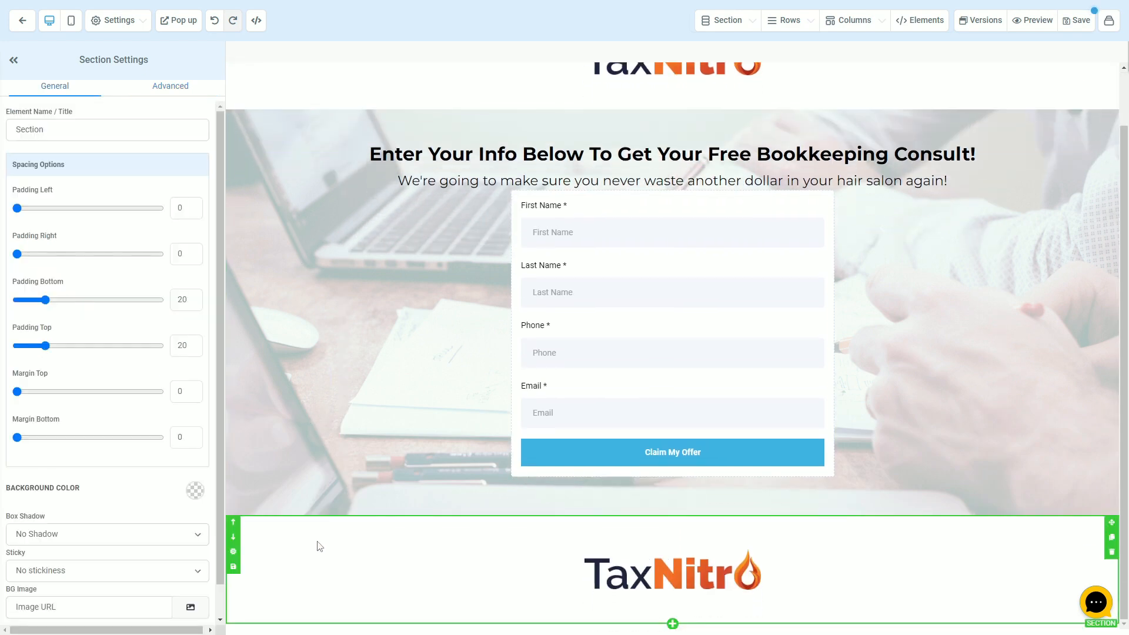
scroll(317, 546, up, 1)
click(164, 88)
click(82, 88)
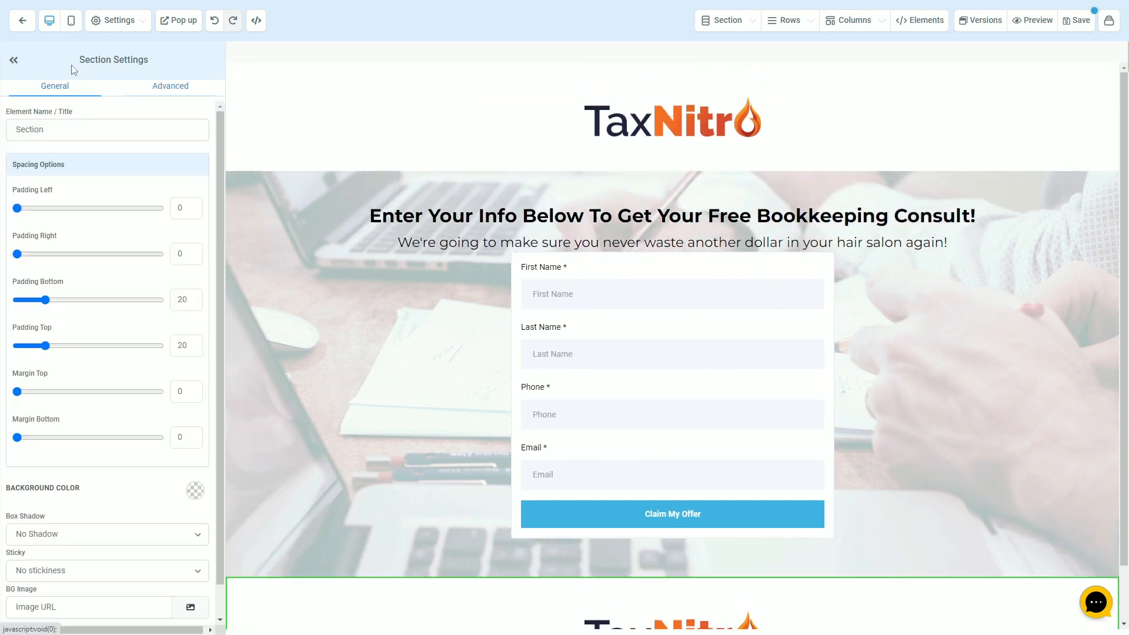
click(71, 20)
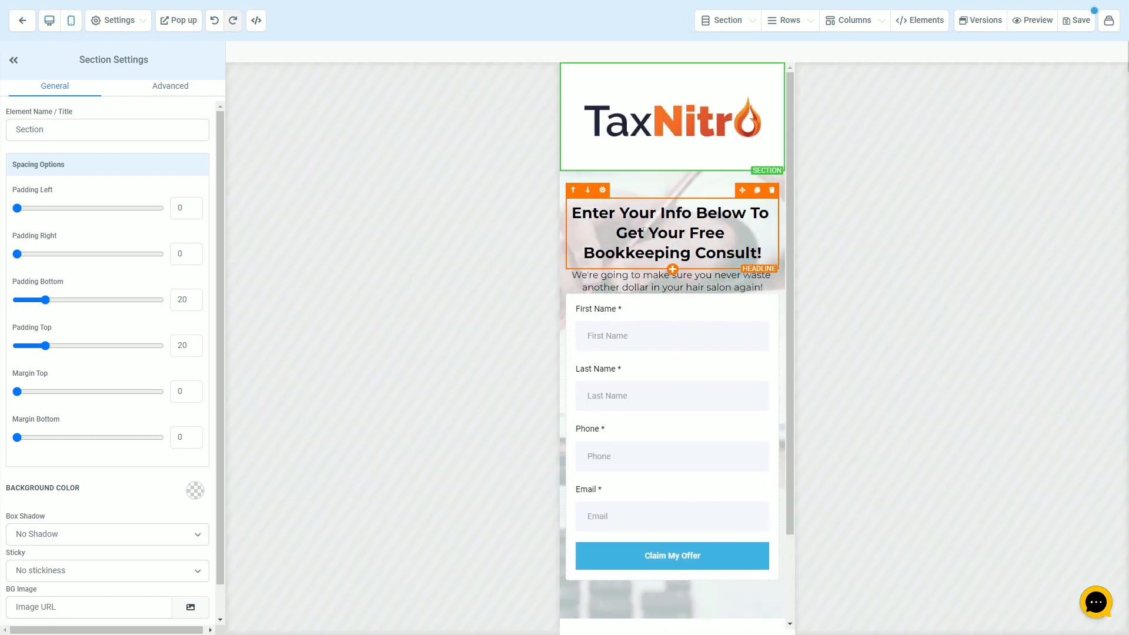
click(169, 91)
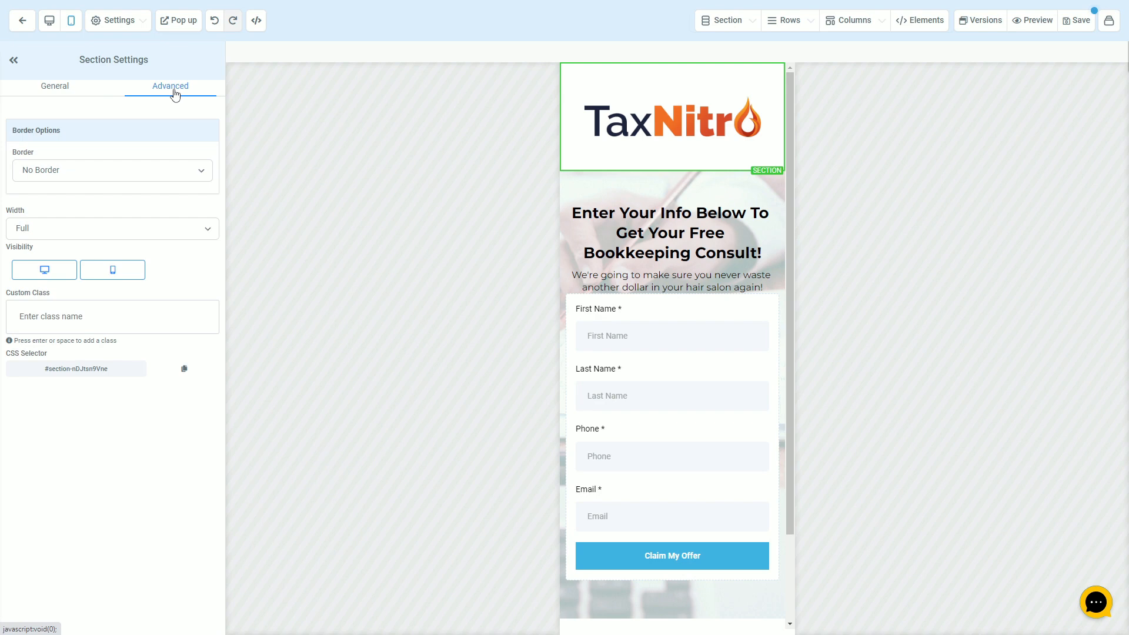
click(112, 271)
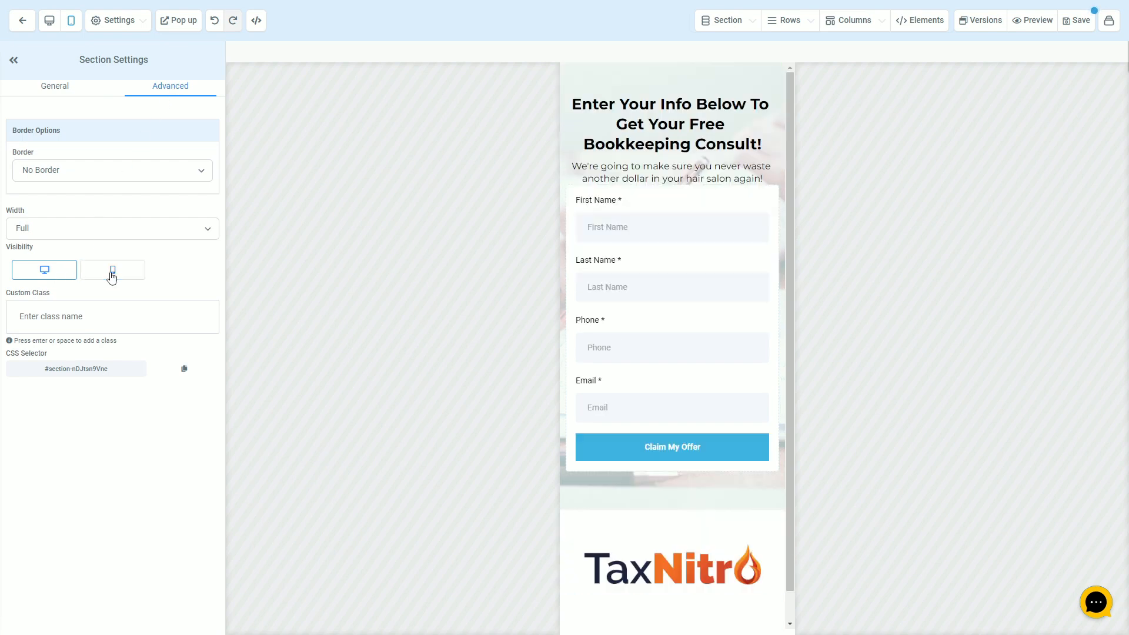
Compare the desktop and mobile layouts to check where the logo sections appear in each
click(49, 20)
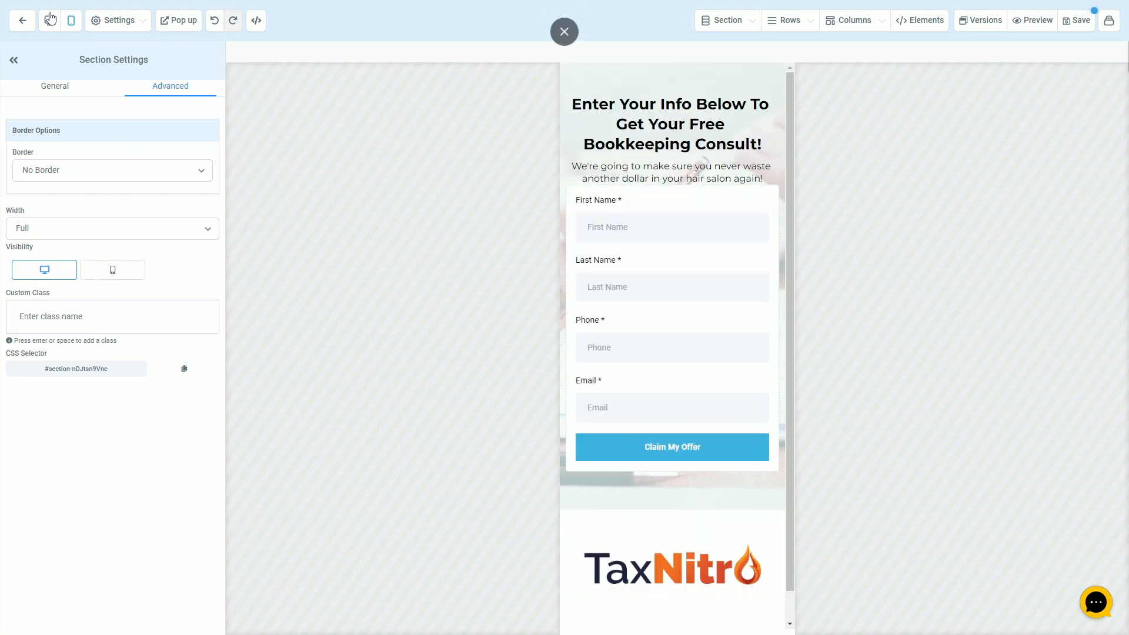
scroll(506, 143, down, 2)
scroll(506, 163, up, 2)
scroll(505, 163, down, 2)
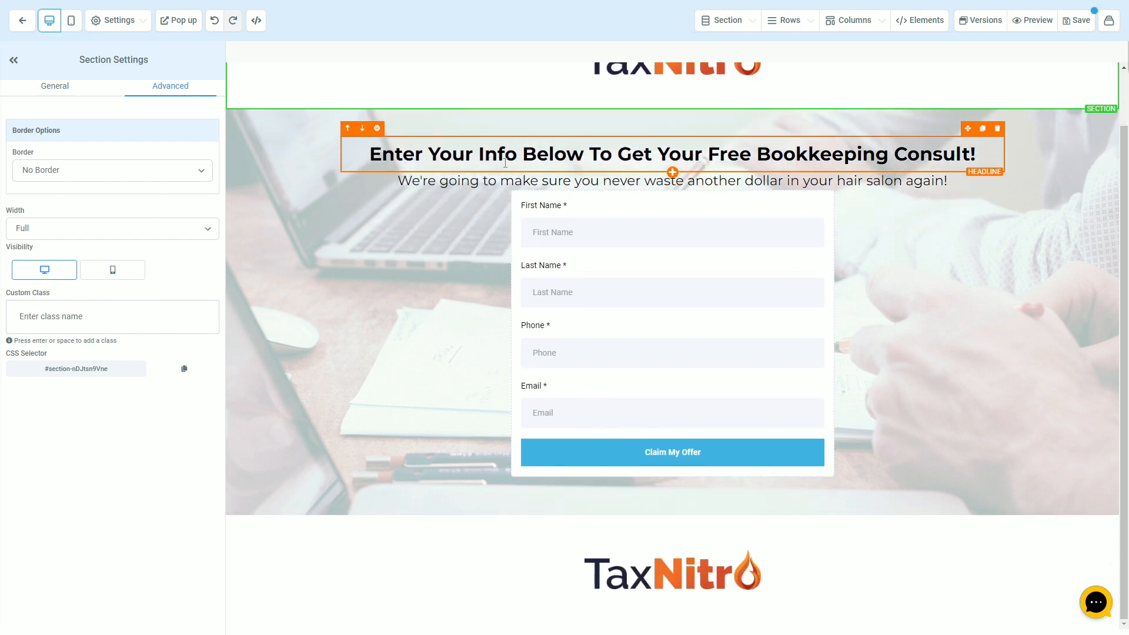
scroll(504, 163, up, 2)
click(71, 21)
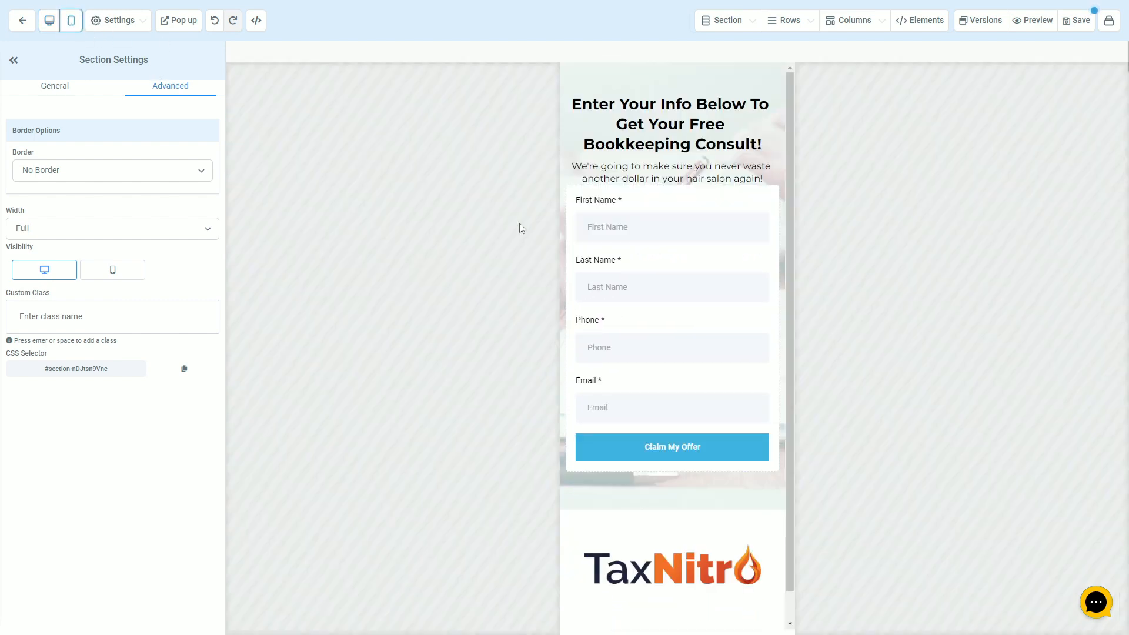
scroll(657, 268, down, 1)
click(50, 22)
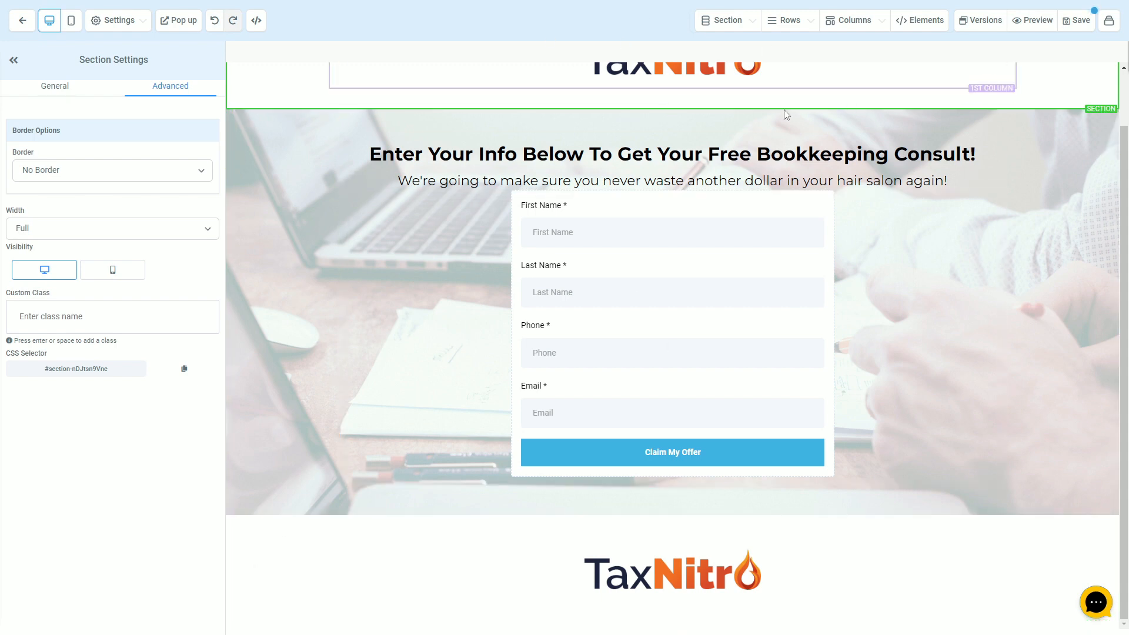
scroll(817, 161, up, 1)
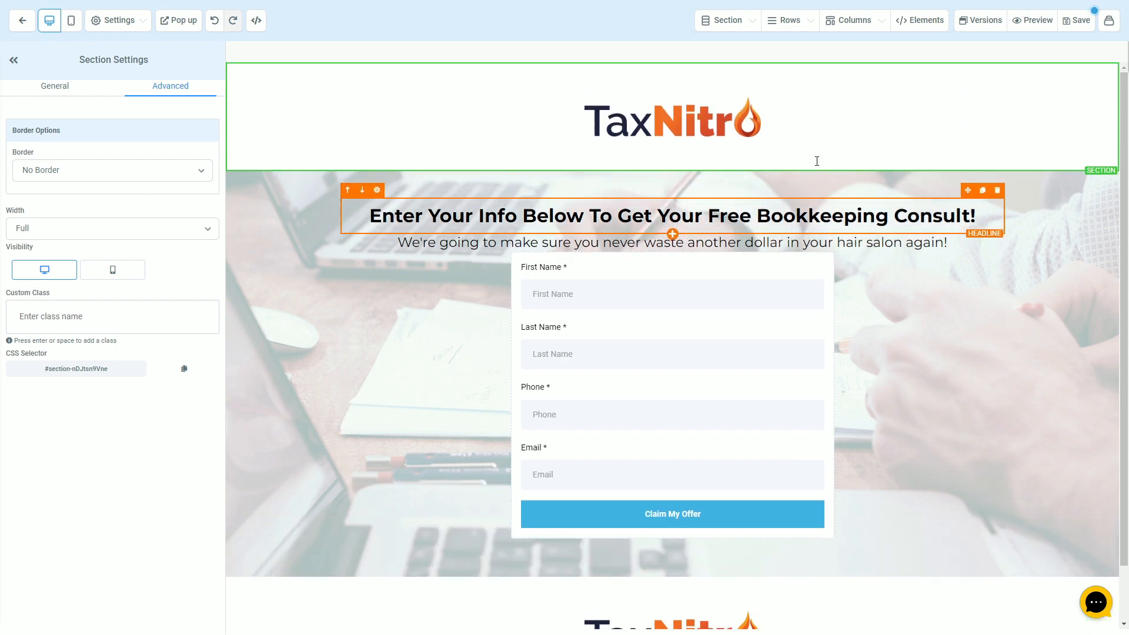
Save the funnel page and exit the editor to the funnel's step overview
click(1082, 21)
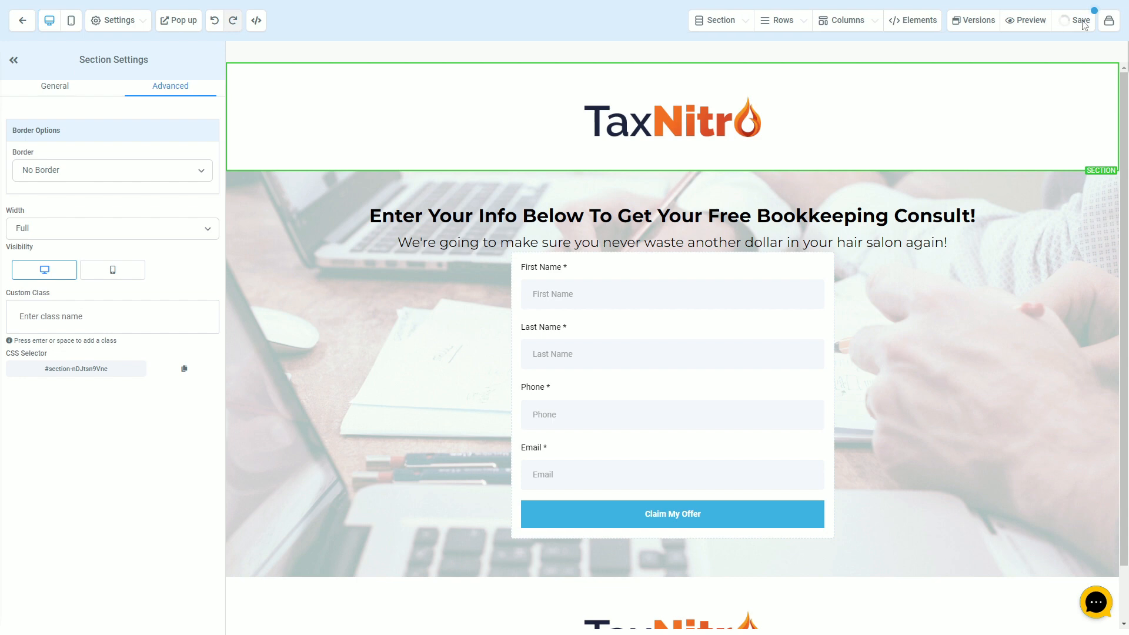
click(22, 23)
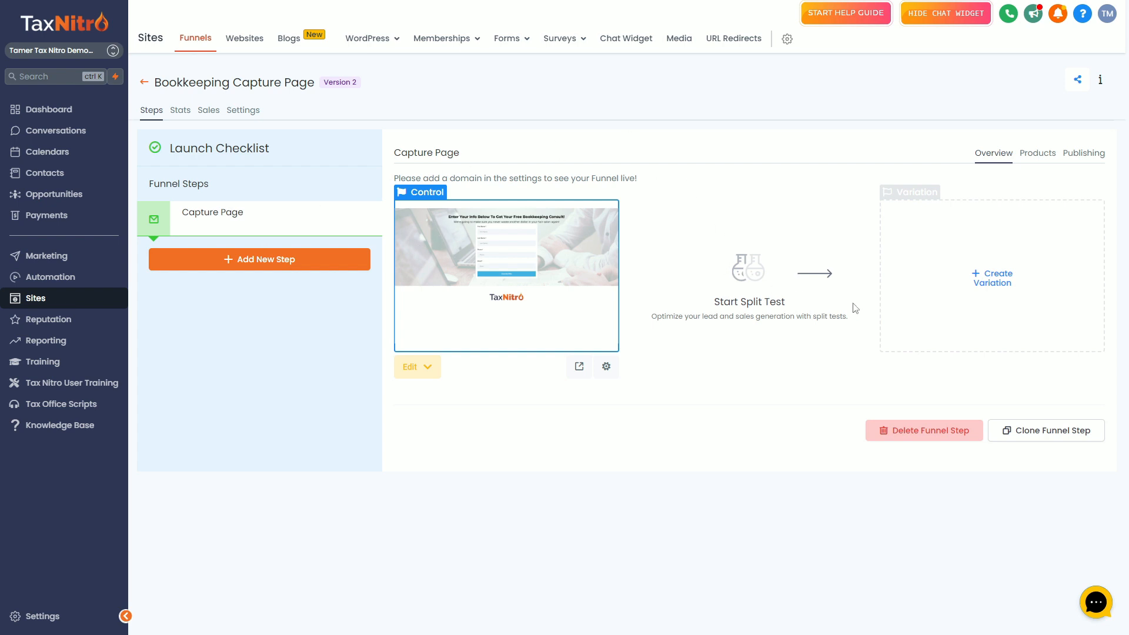
drag(856, 309, 679, 285)
click(680, 286)
drag(842, 317, 691, 294)
click(690, 294)
drag(846, 318, 650, 318)
click(668, 309)
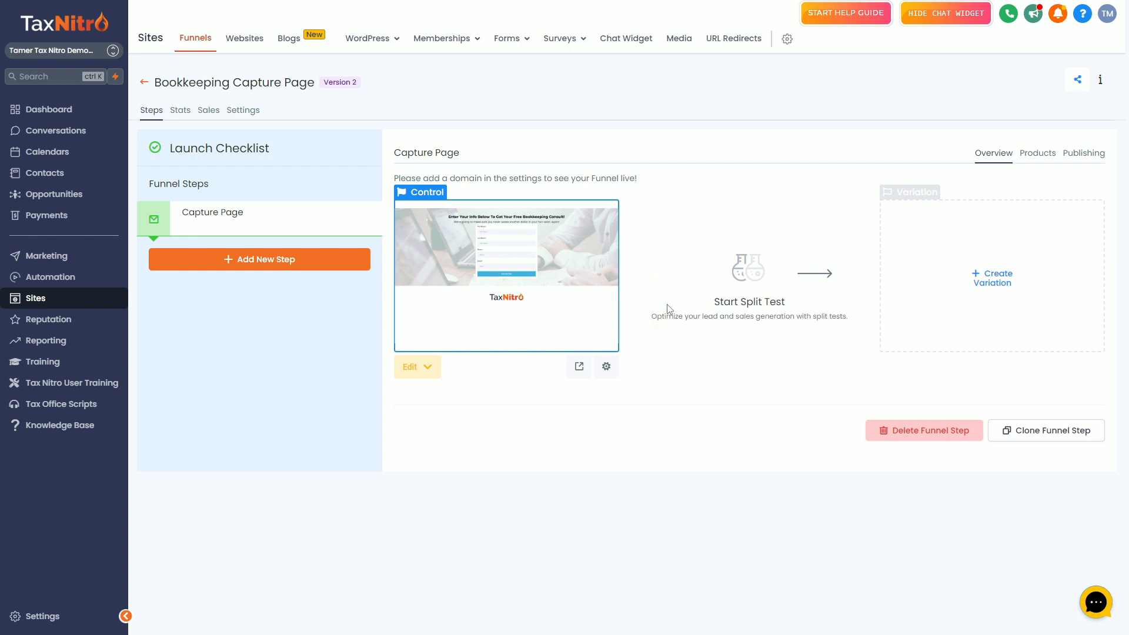